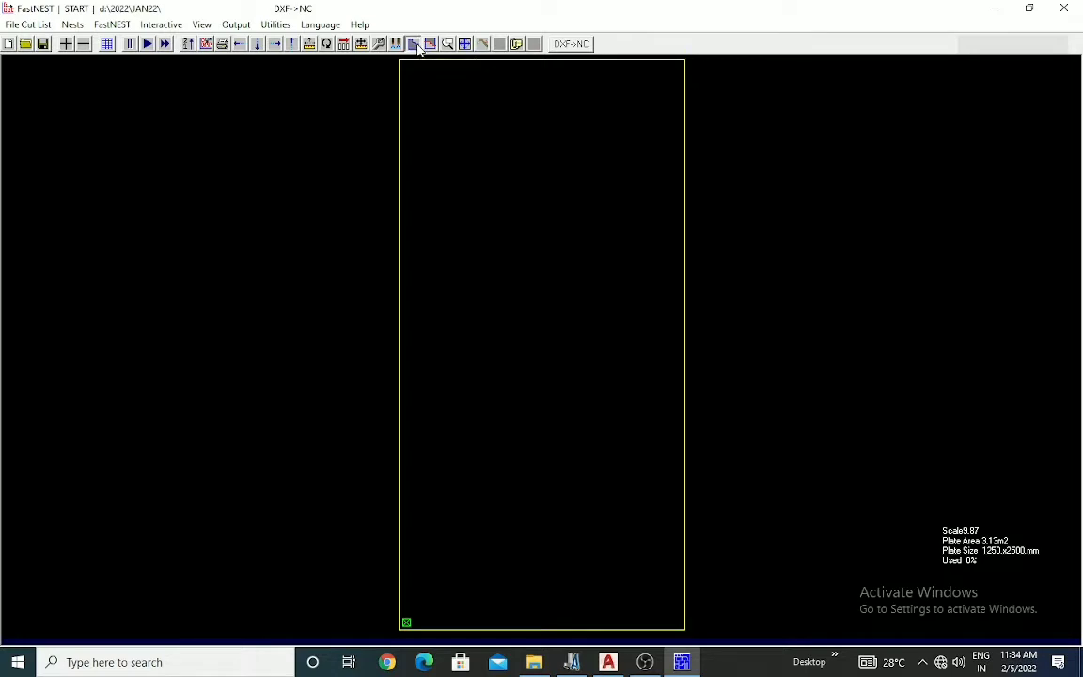
Set the rectangular plate's length to 905 mm and width to 610 mm in the plates list
click(363, 42)
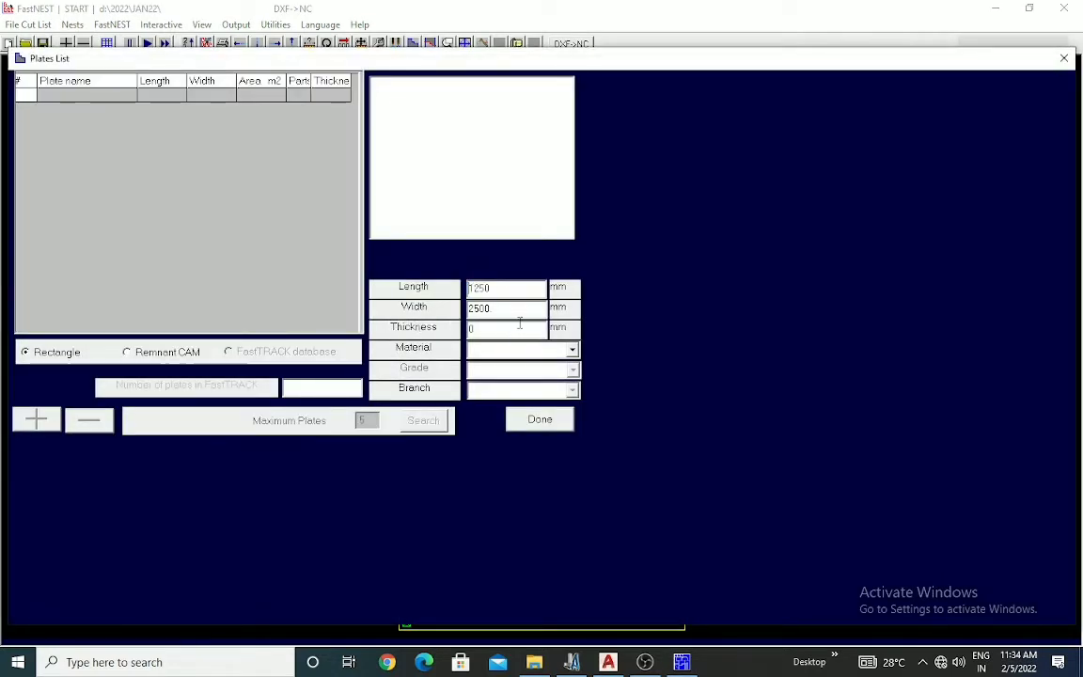
double_click(509, 288)
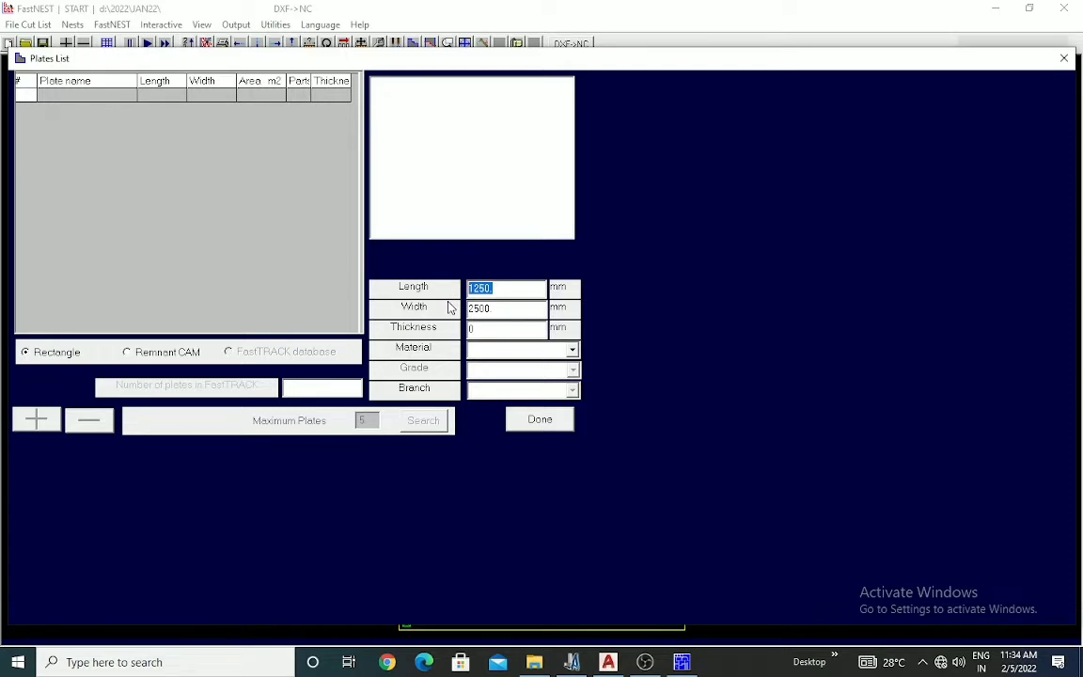
text(905)
double_click(518, 308)
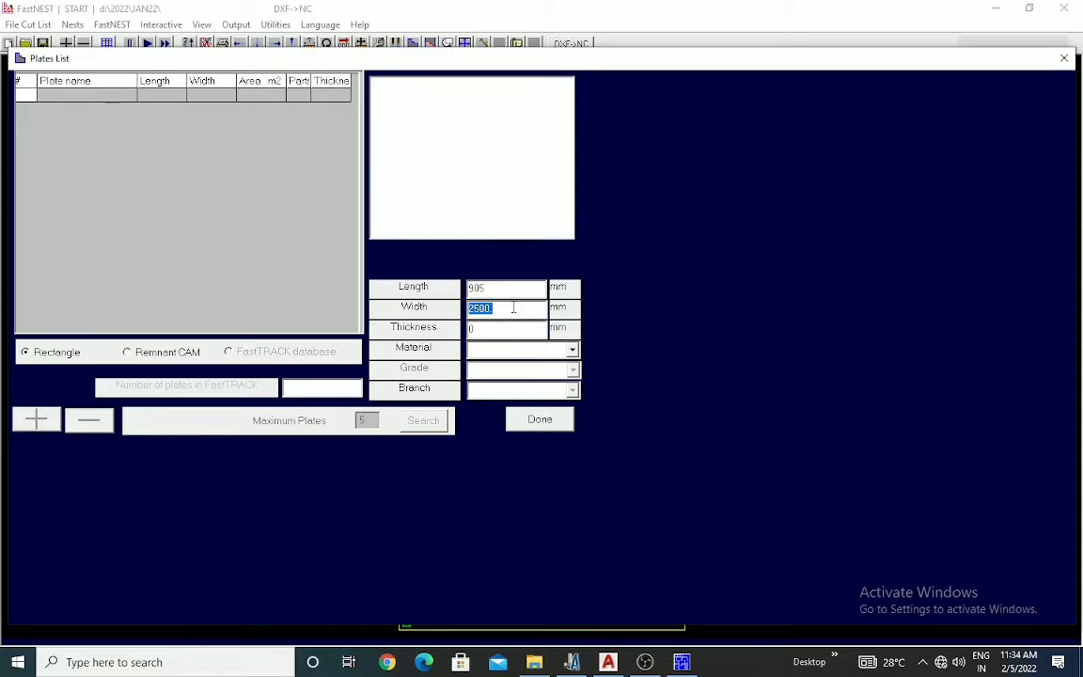
text(610)
click(538, 420)
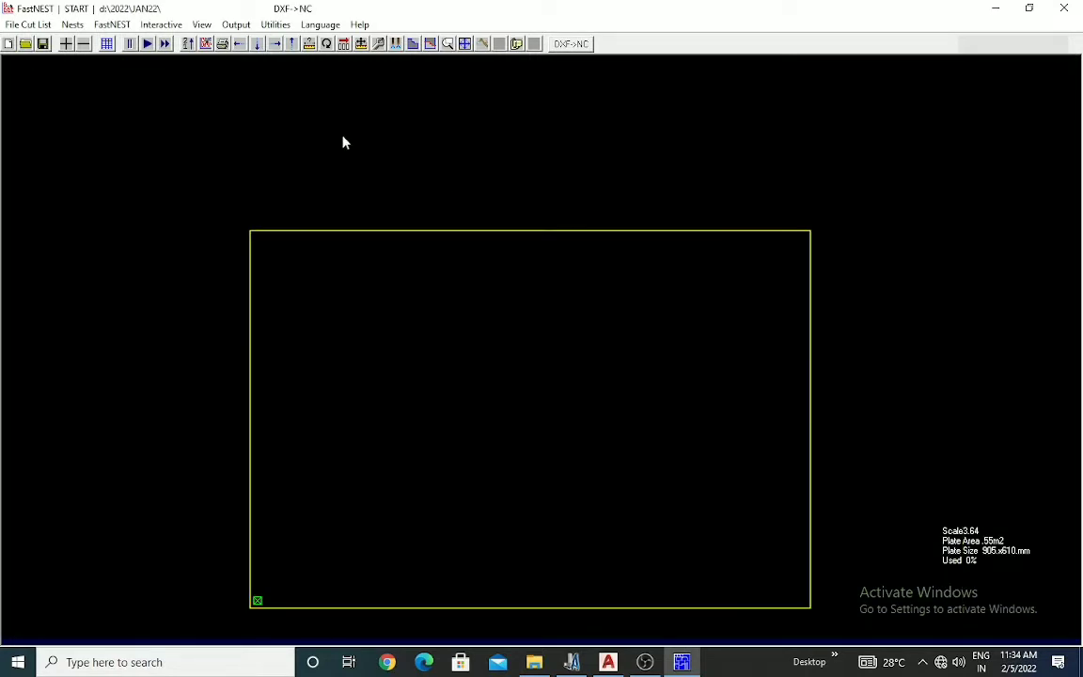
Set the plate's material to MILD-STEEL and its thickness to 5 mm in the plates list
click(416, 47)
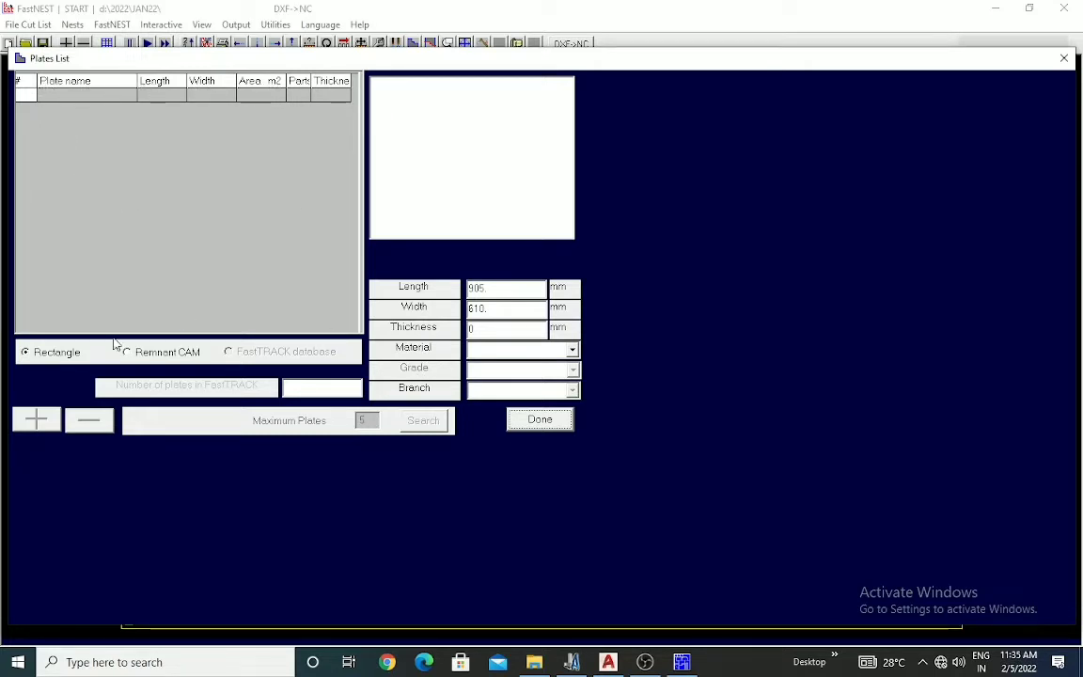
click(543, 428)
click(572, 349)
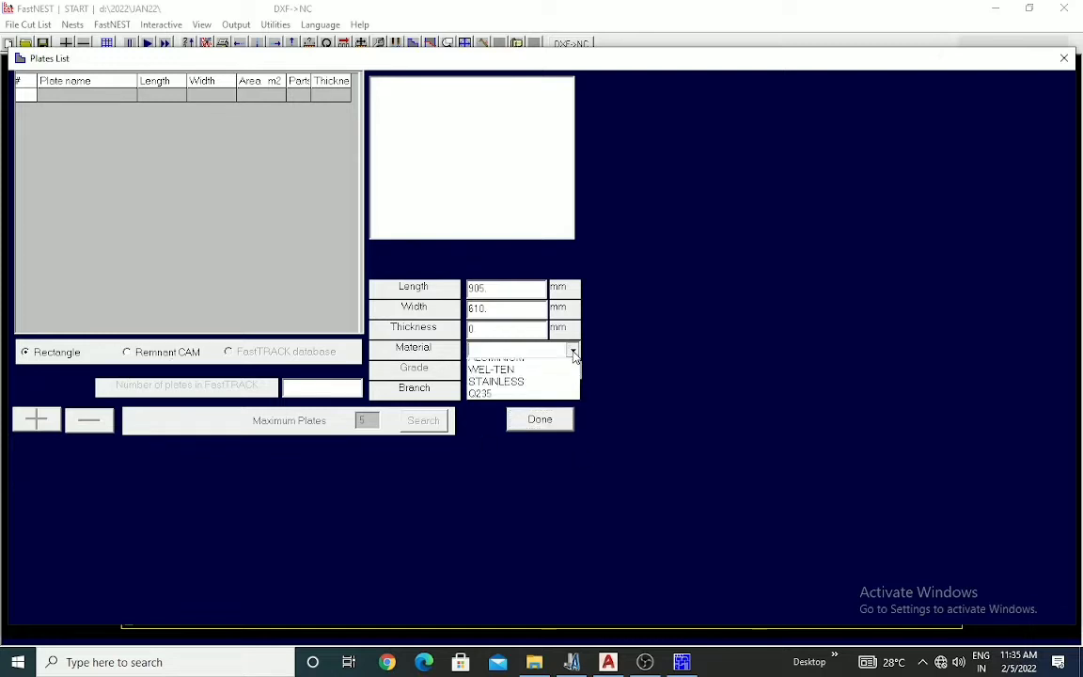
click(499, 376)
click(474, 329)
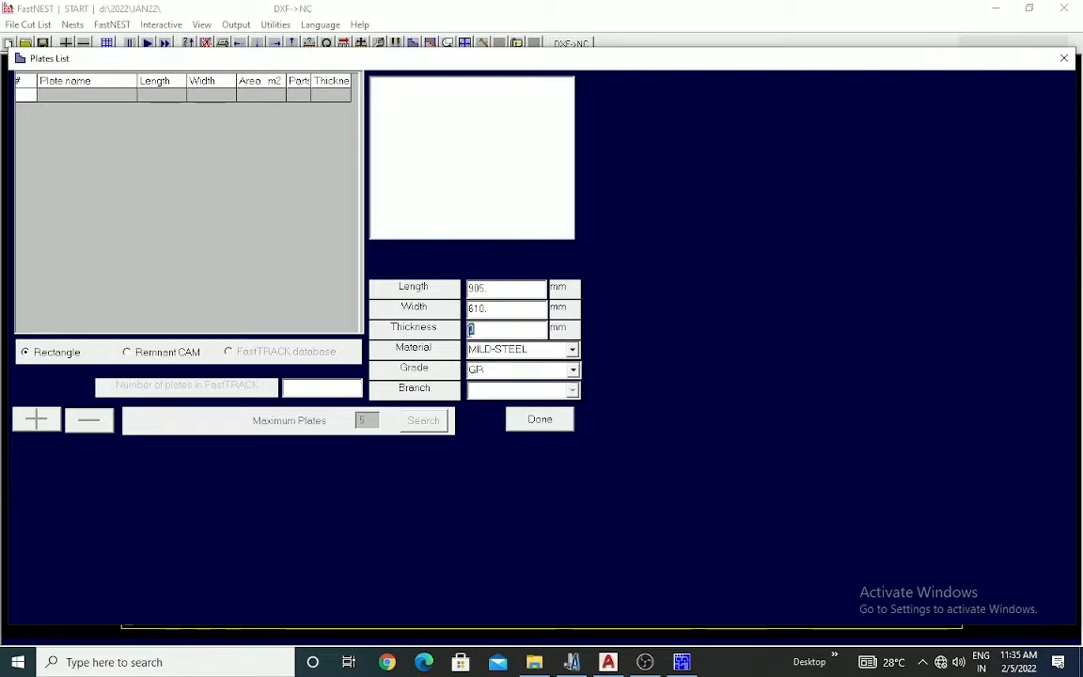
text(5)
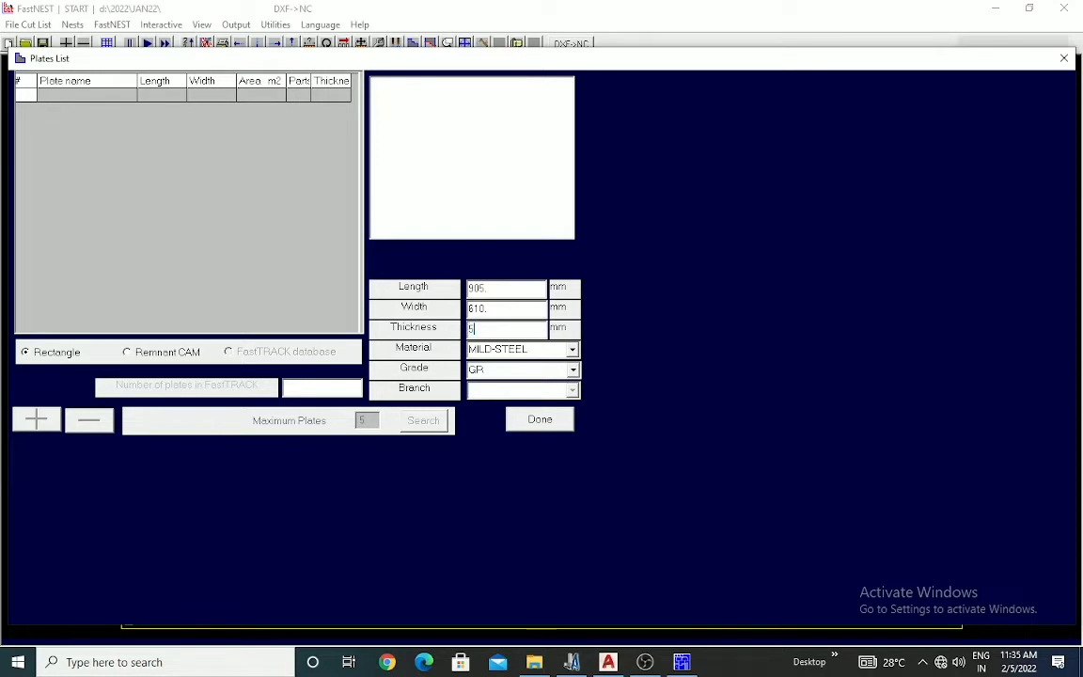
click(540, 421)
scroll(293, 177, down, 1)
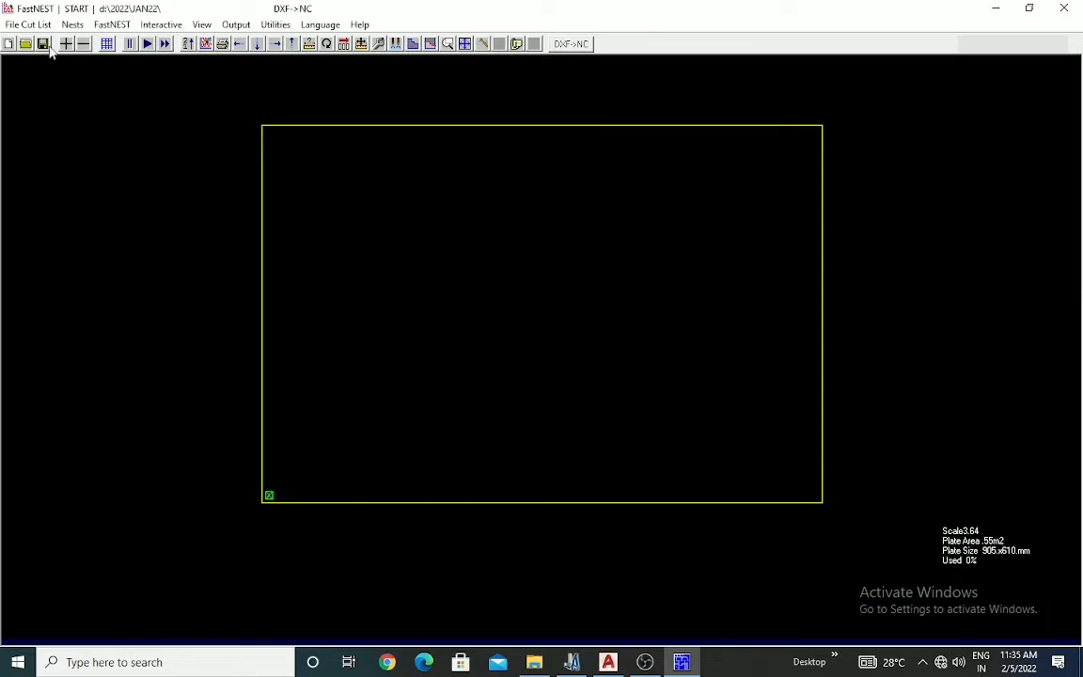
scroll(551, 153, up, 1)
scroll(505, 231, down, 3)
scroll(576, 266, up, 1)
scroll(577, 273, up, 1)
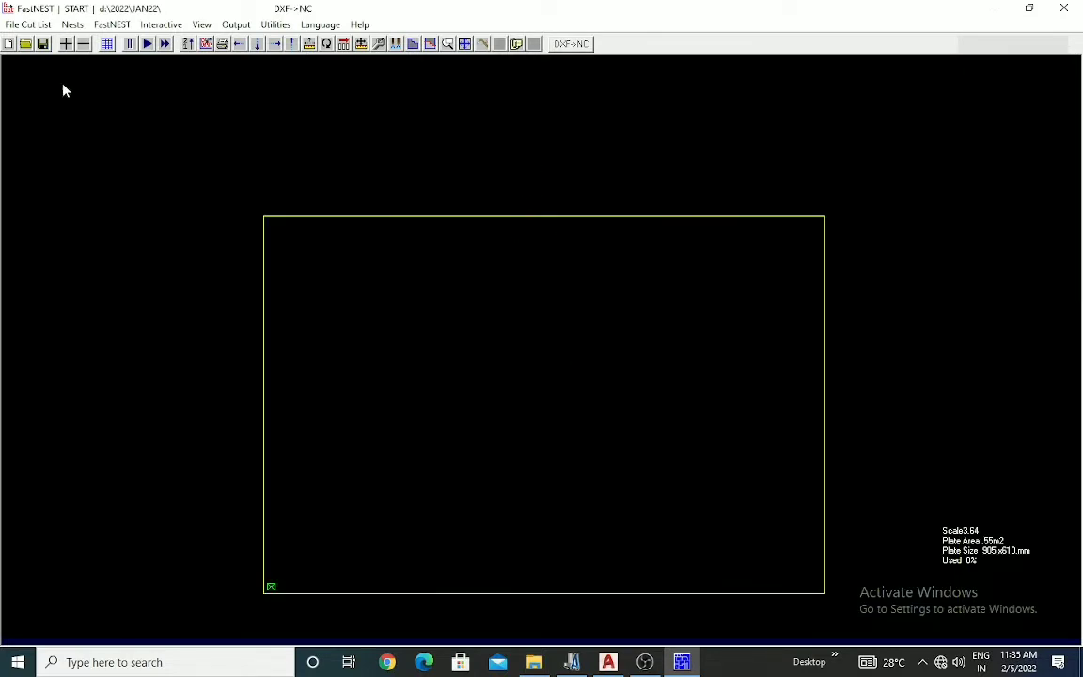
Add the part 150 1 pic.dxf from the JAN22 folder to the cut list and enter its required quantity
click(68, 45)
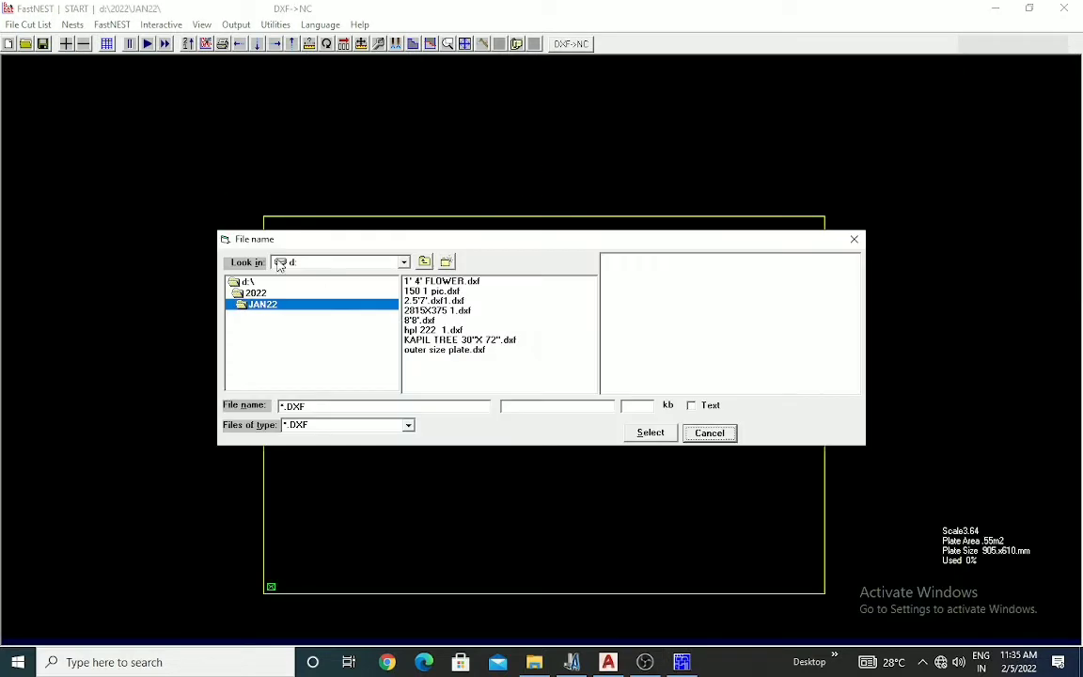
click(433, 291)
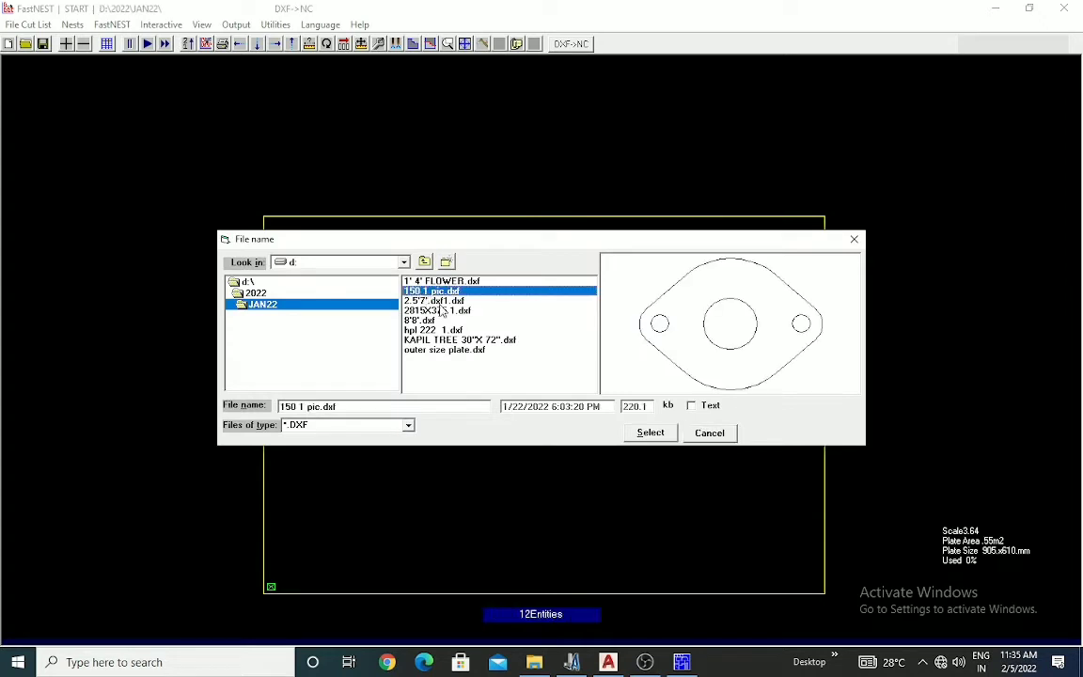
click(658, 436)
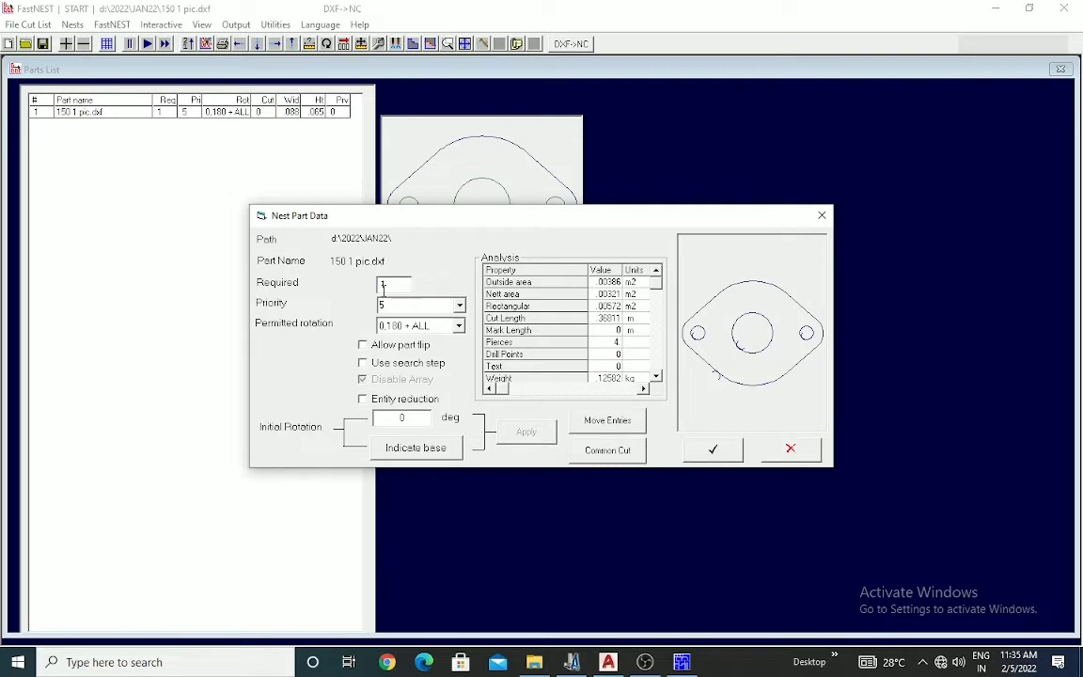
text(1)
text(1)
Move the part's entries to the center hole's upper left, left hole's upper right, right hole's lower left and outer contour's lower-left edge
click(608, 420)
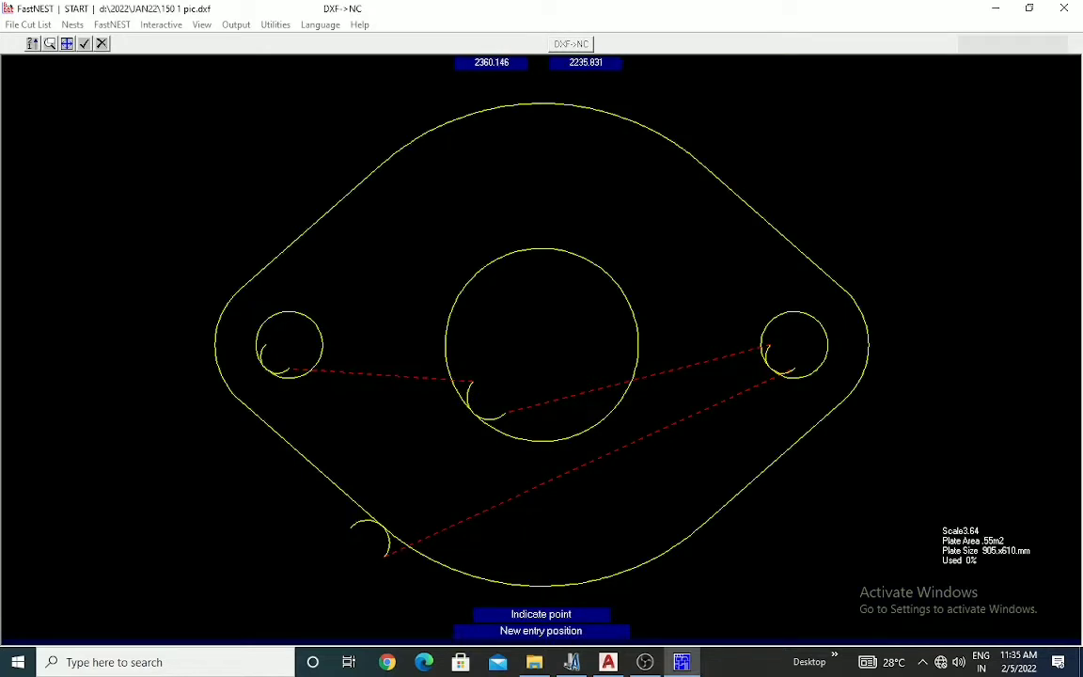
click(352, 500)
click(763, 218)
click(347, 197)
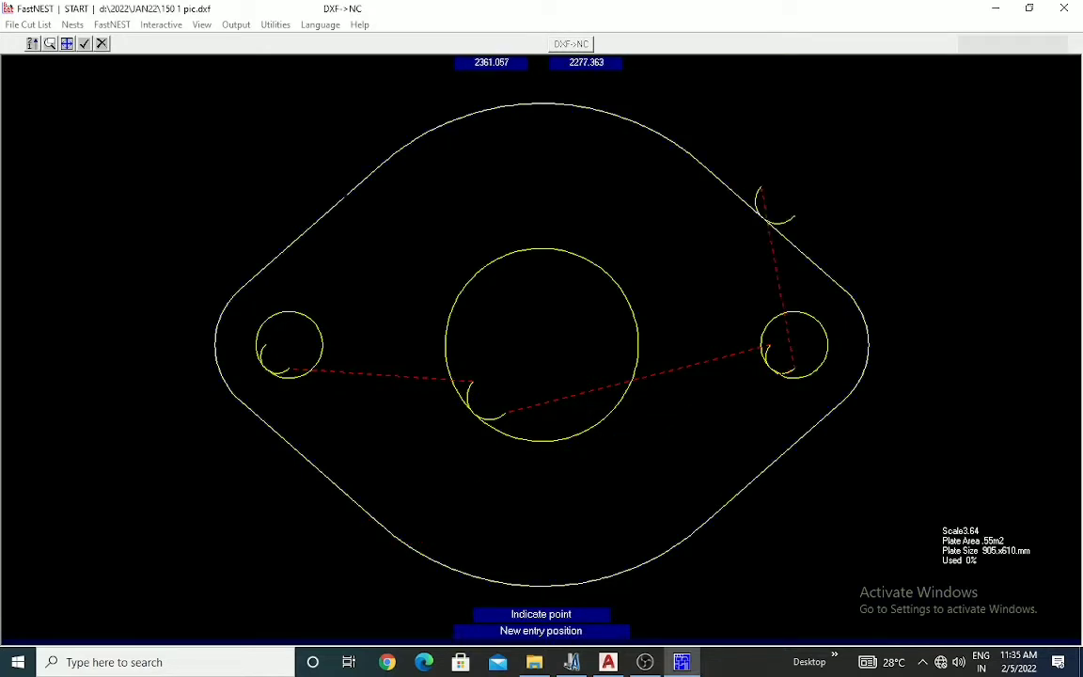
click(764, 468)
click(599, 267)
click(797, 312)
click(456, 308)
click(771, 367)
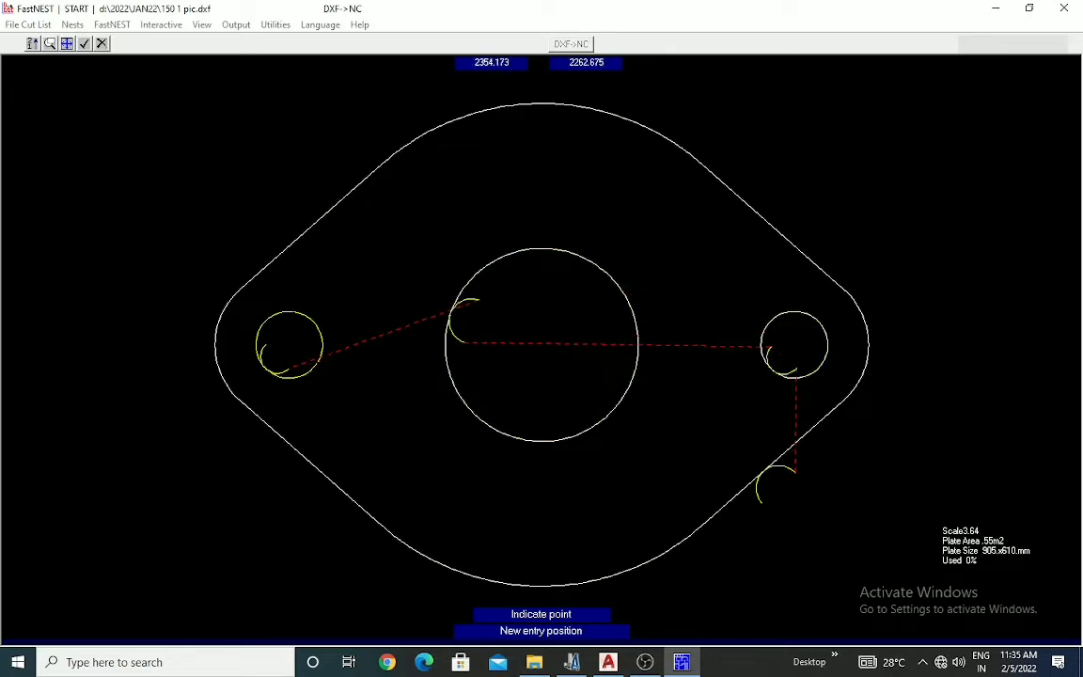
click(301, 317)
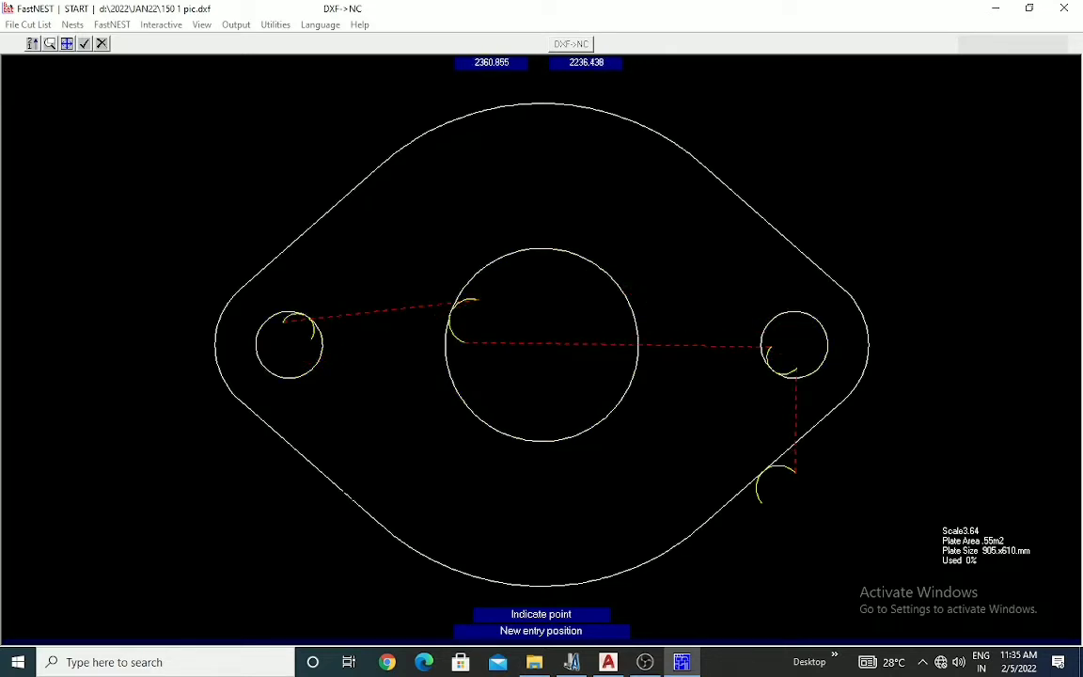
click(301, 453)
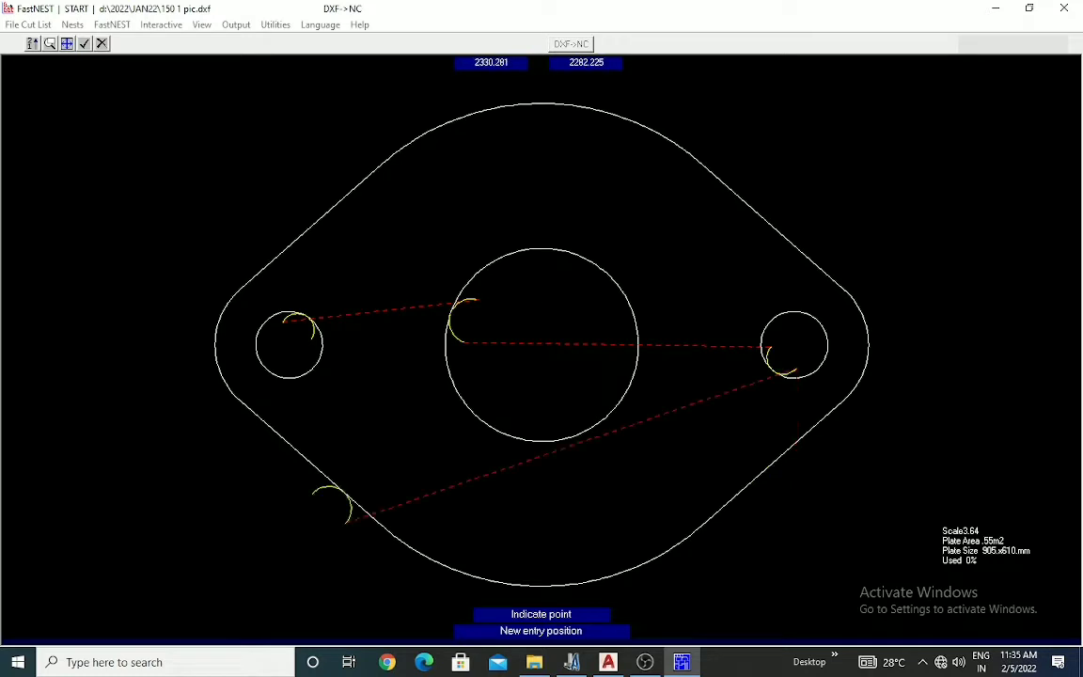
click(84, 43)
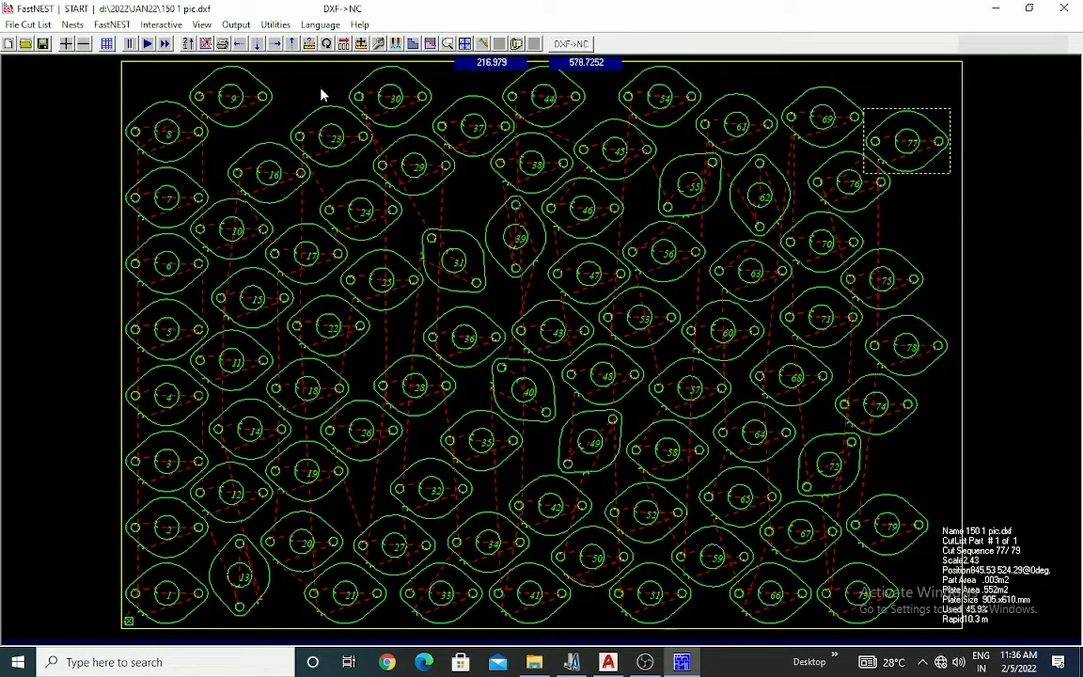
Start the NC output of the nest, enter the programmer's and customer's names in the nest data, and accept it
scroll(478, 348, down, 1)
scroll(477, 231, up, 1)
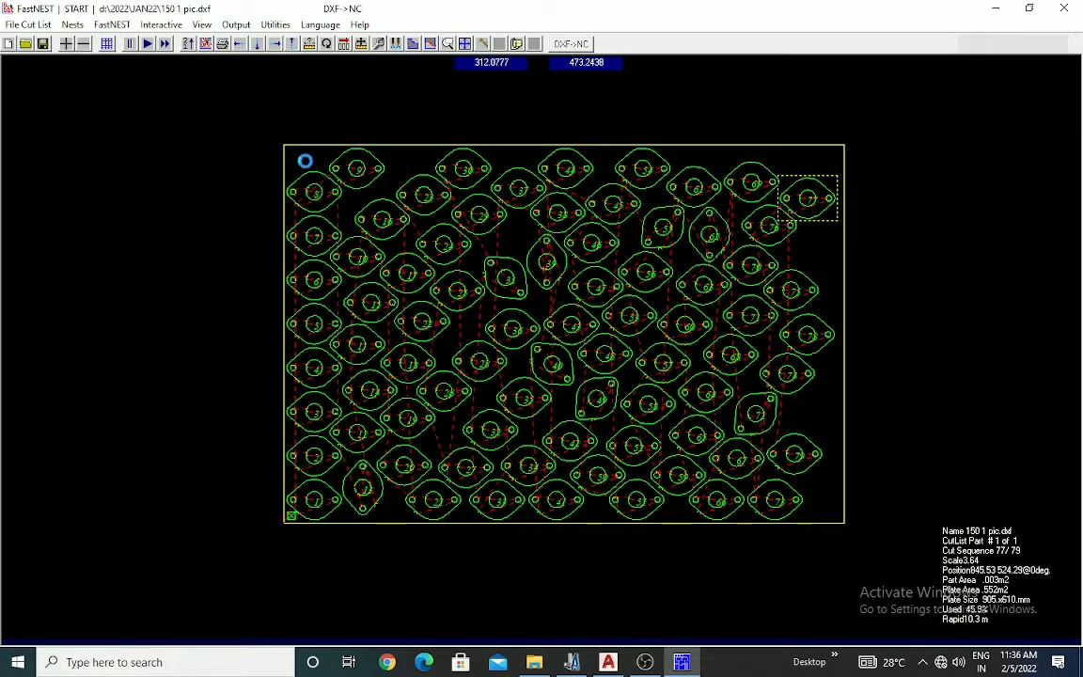
click(207, 45)
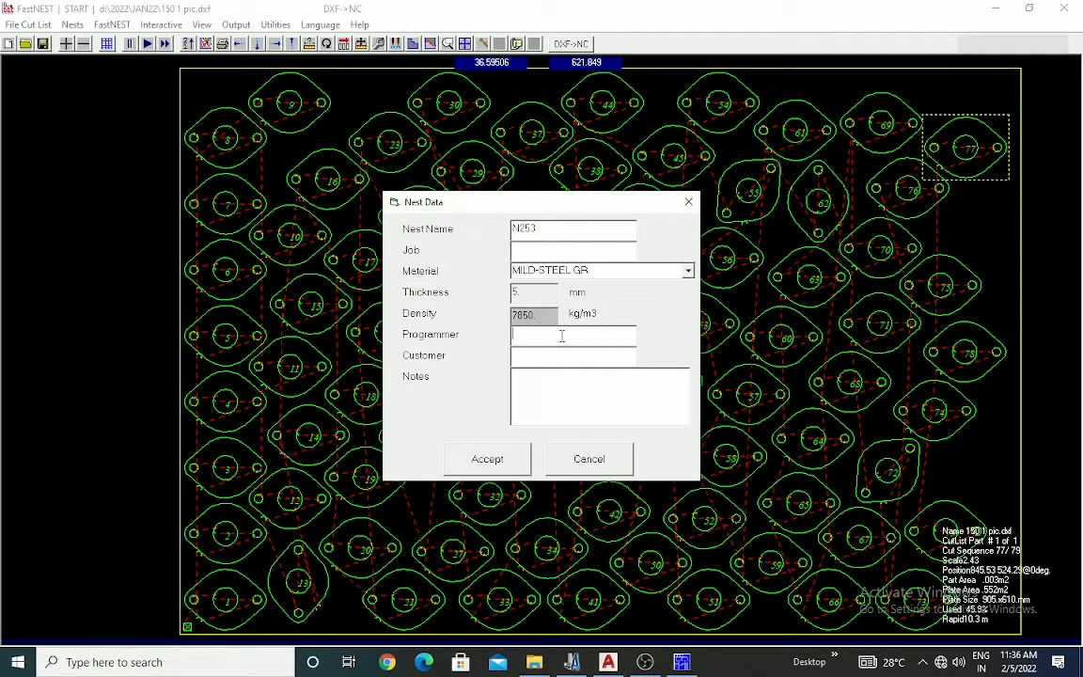
text(ander)
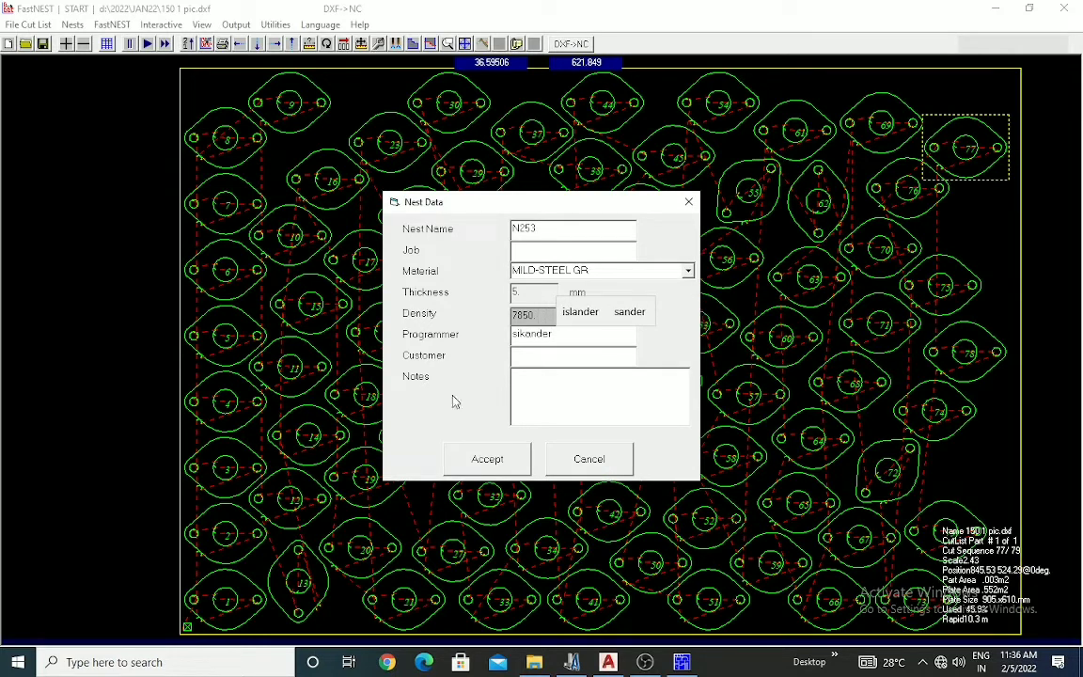
click(536, 355)
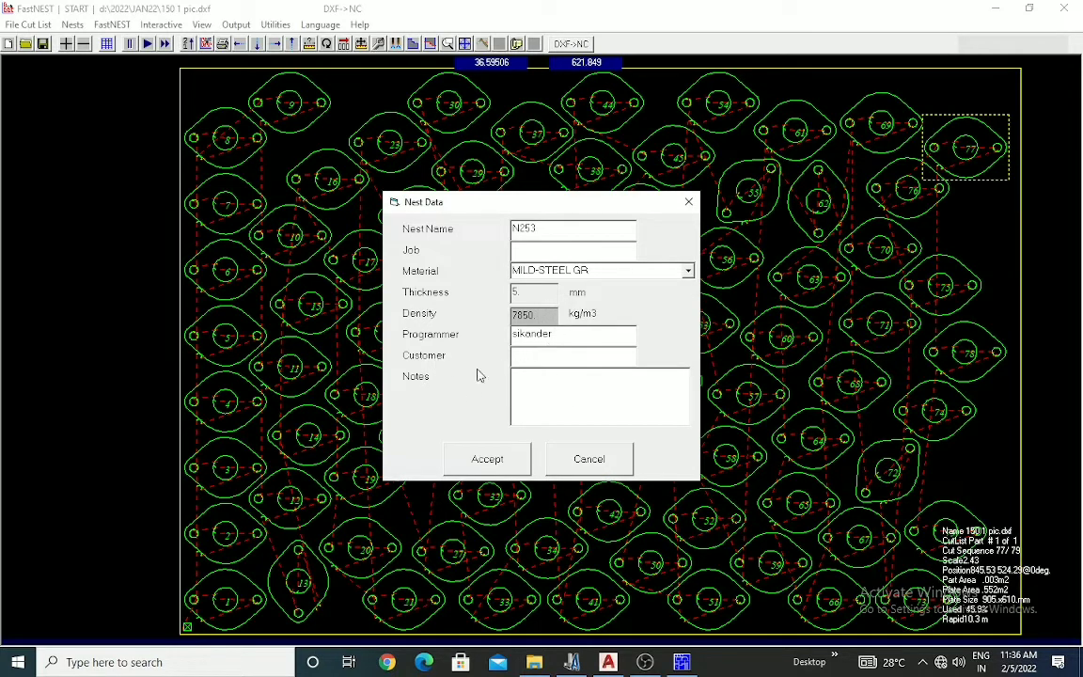
text(ajsa)
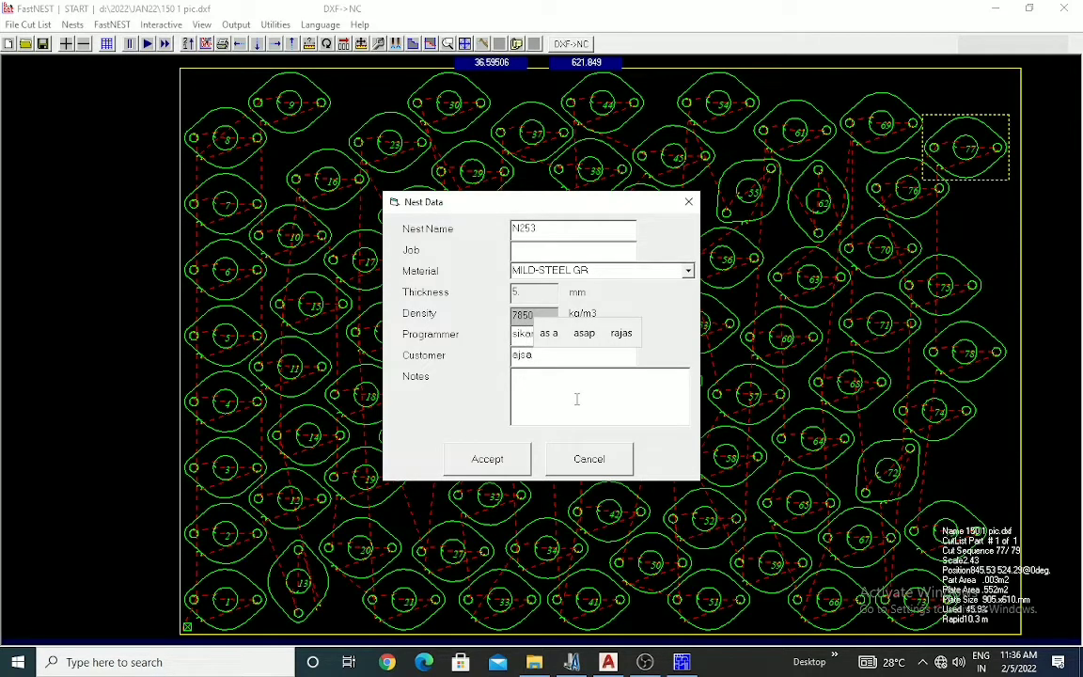
key(BackSpace)
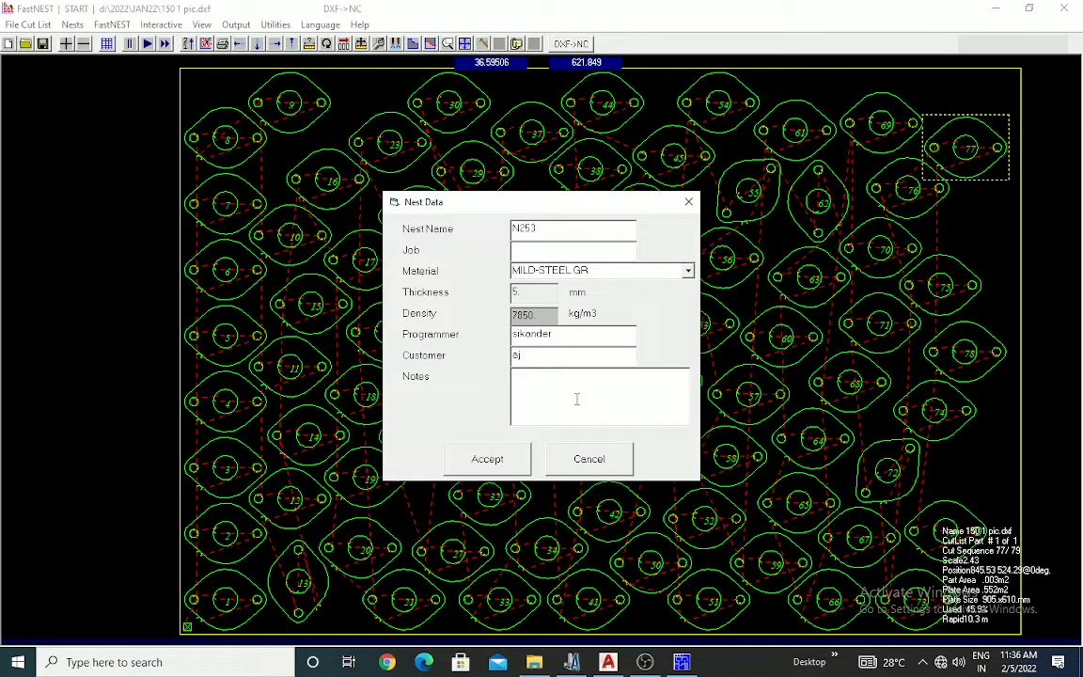
text(y)
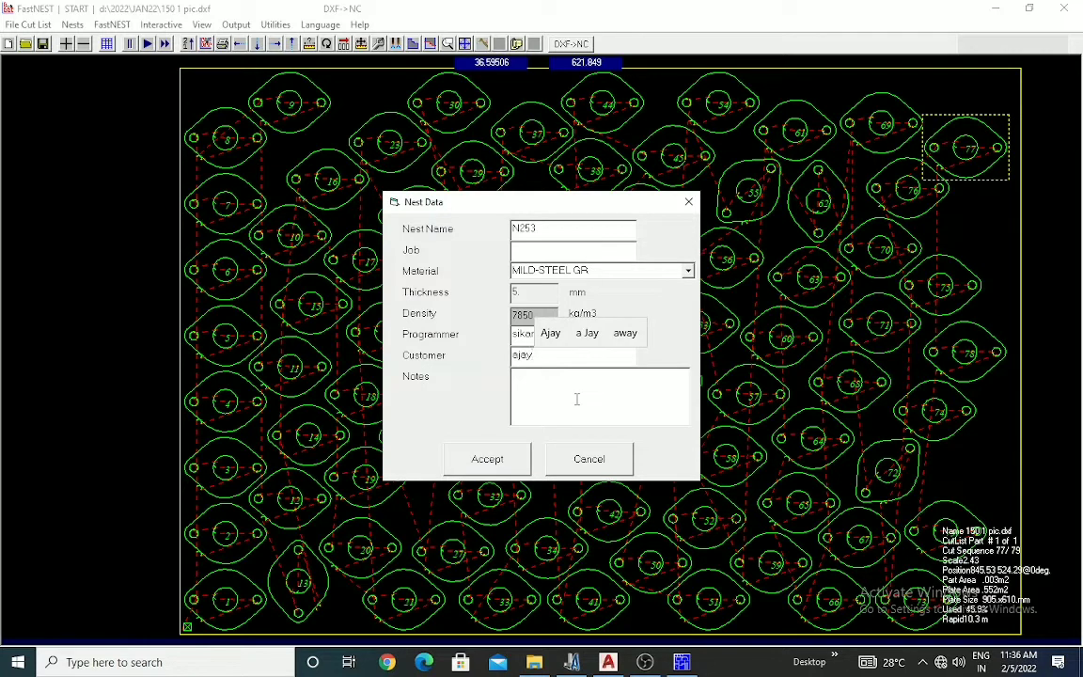
click(559, 390)
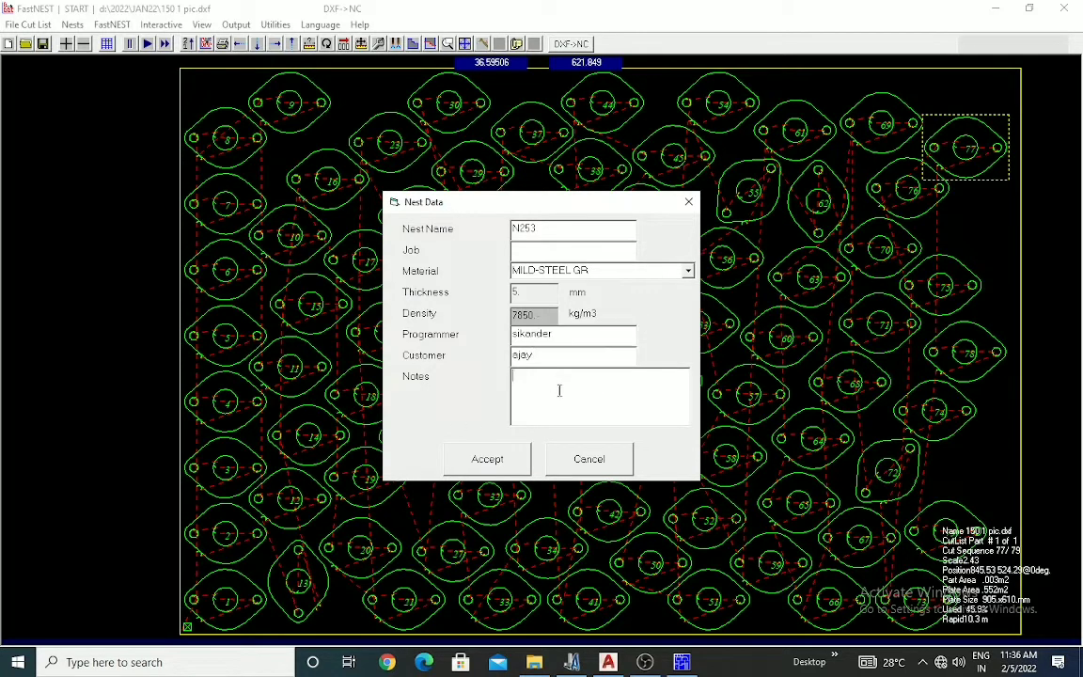
click(504, 466)
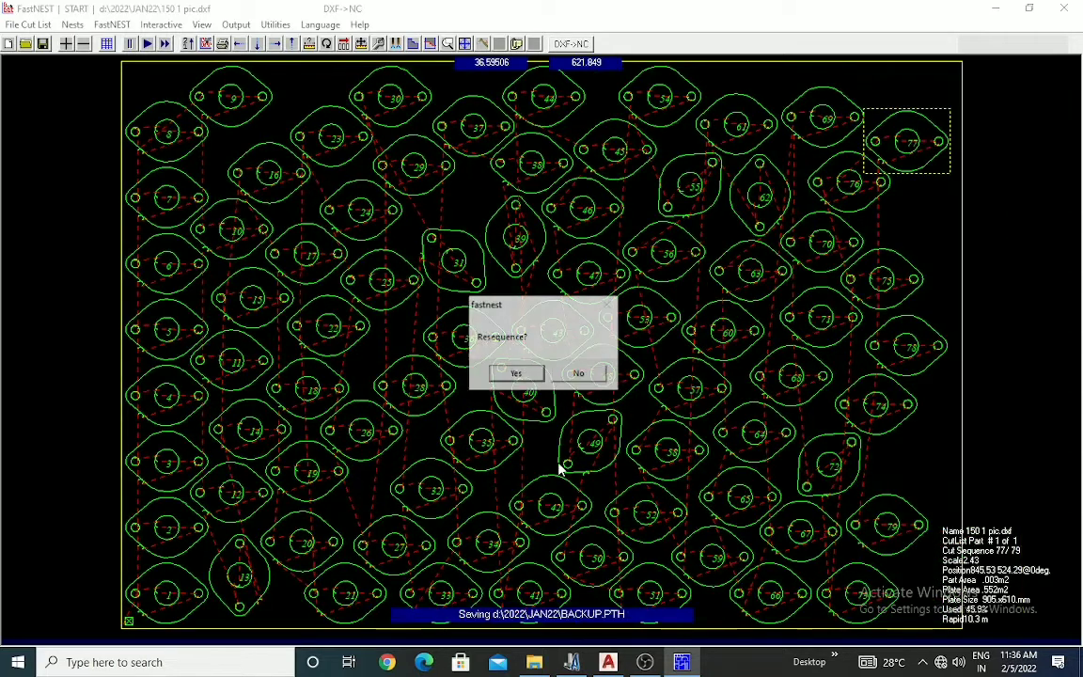
Resequence the nested parts by Columns and choose to plot all nests
click(517, 374)
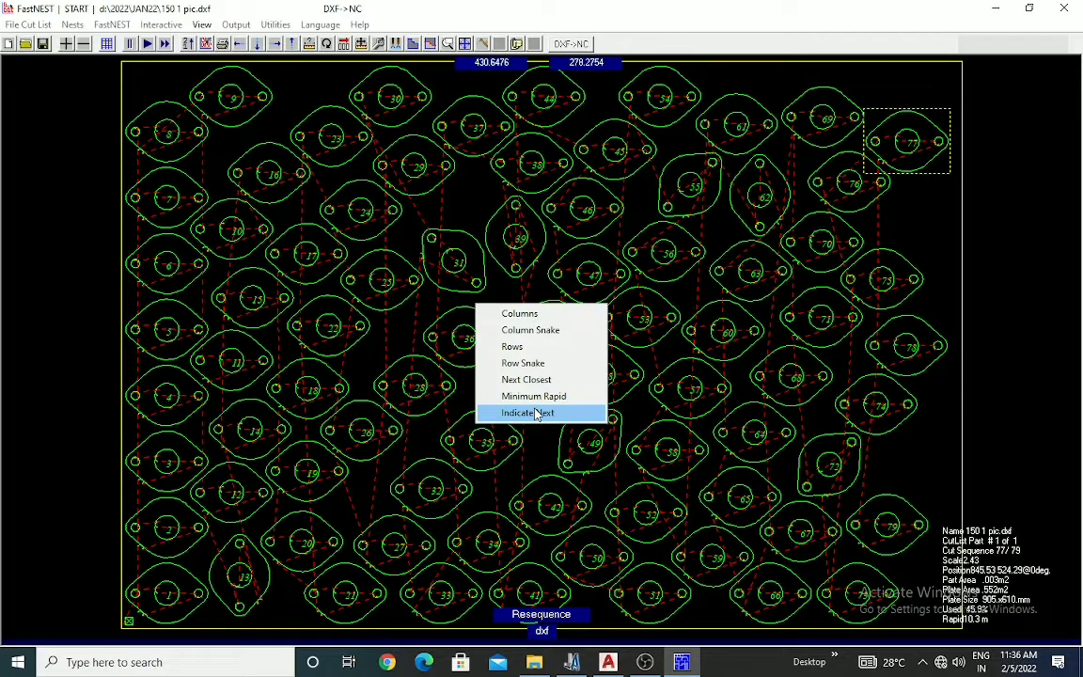
click(530, 320)
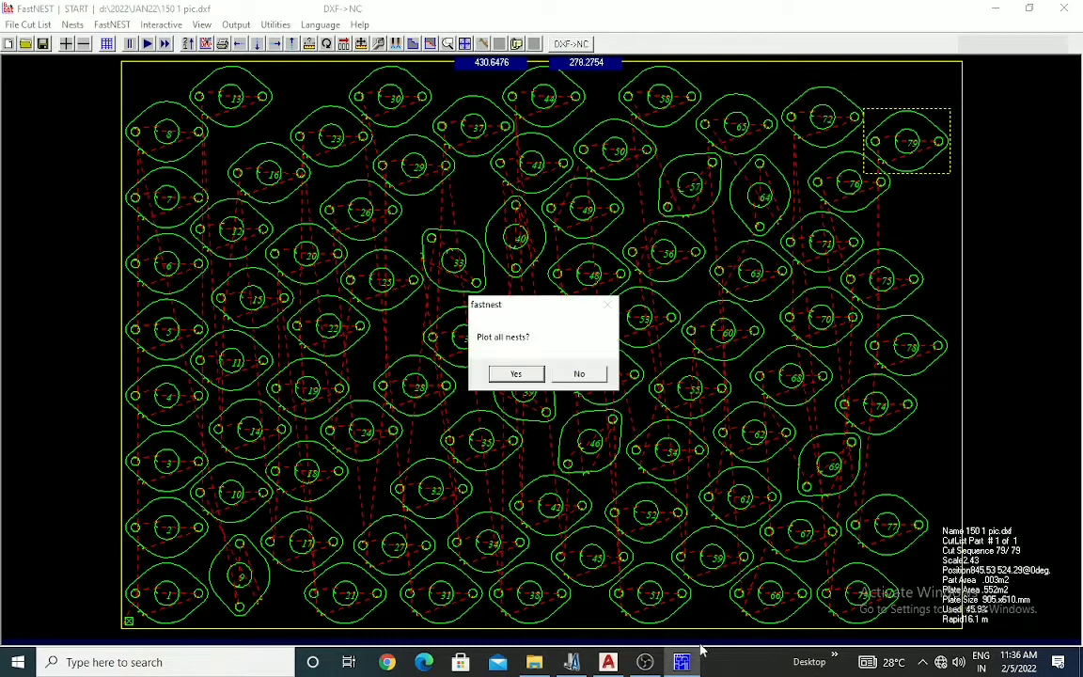
click(515, 374)
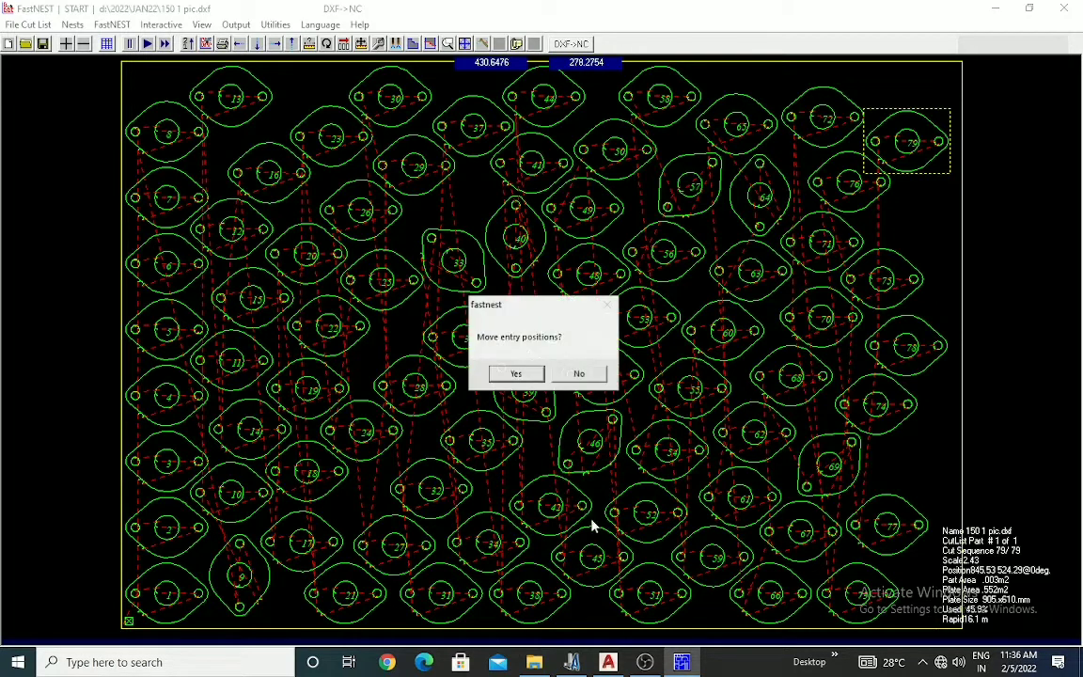
Open the nest's entry positions for moving, accept them, and cancel saving the N253 file
click(526, 376)
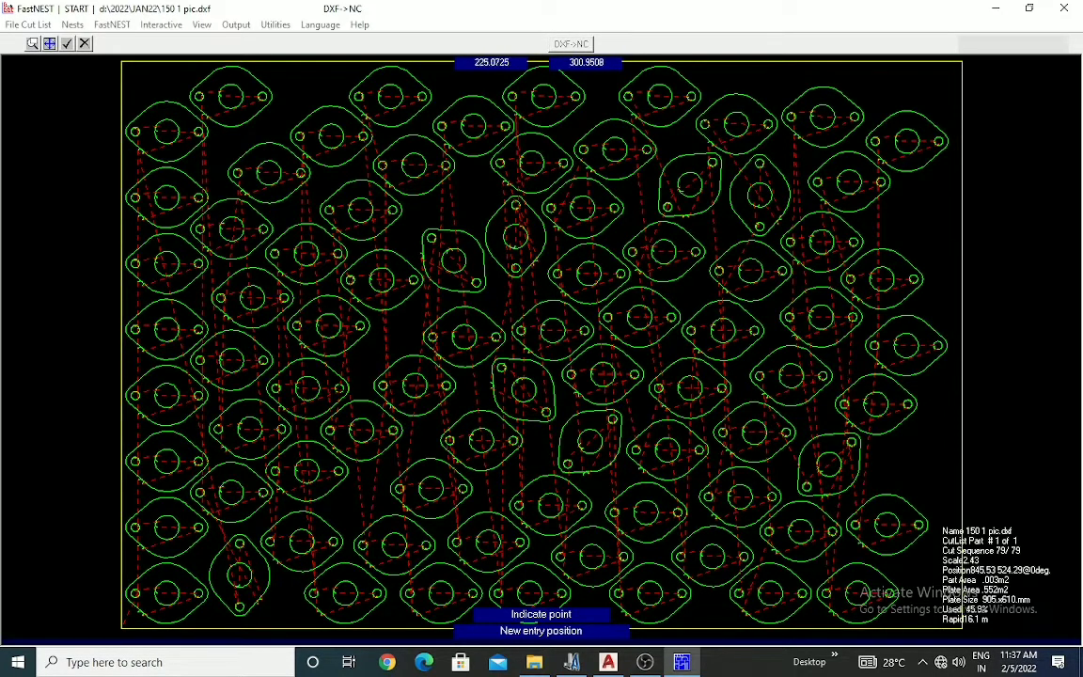
click(68, 45)
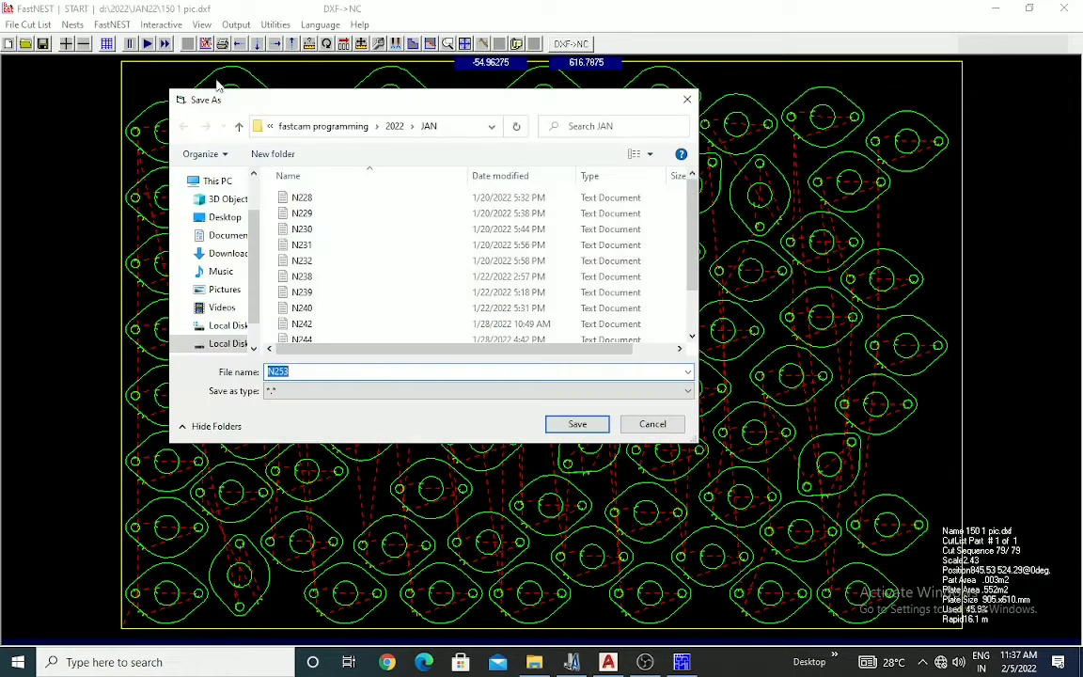
click(656, 428)
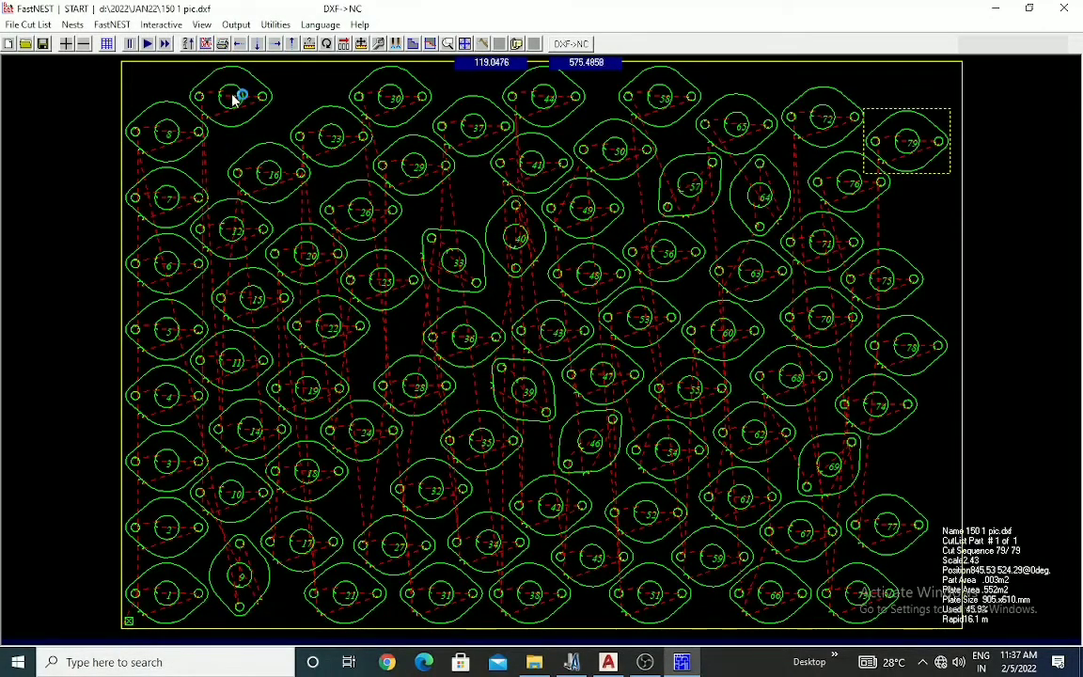
Resequence the nested parts by Column Snake with all nests plotted, accept the entry positions, and leave the N253 save dialog
click(187, 43)
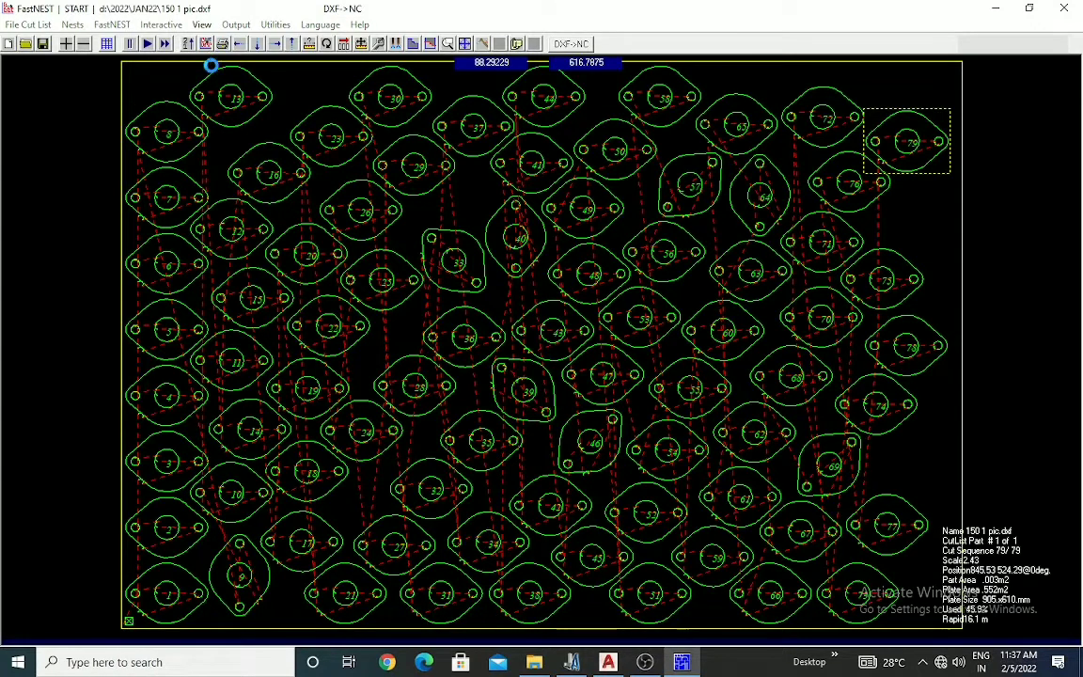
click(515, 373)
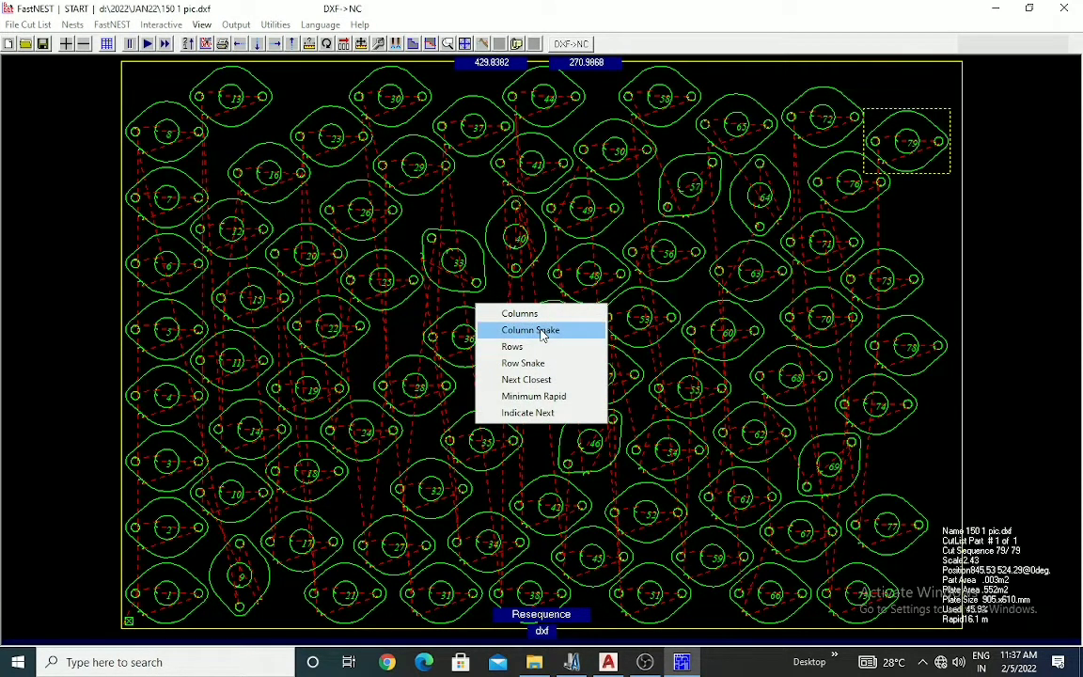
click(542, 335)
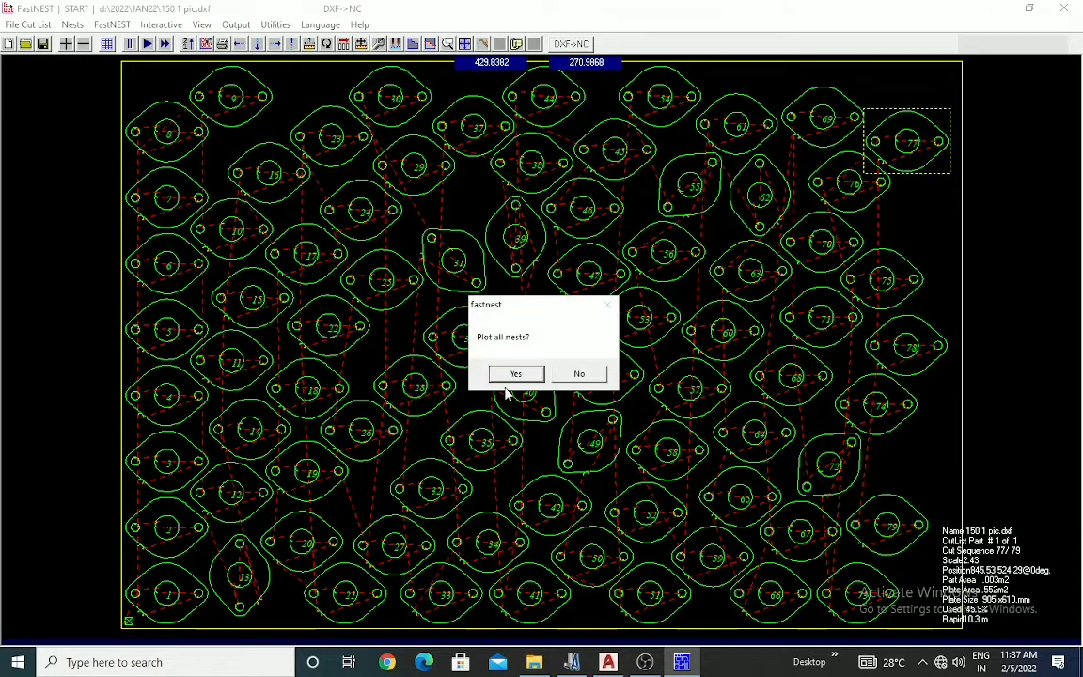
click(519, 376)
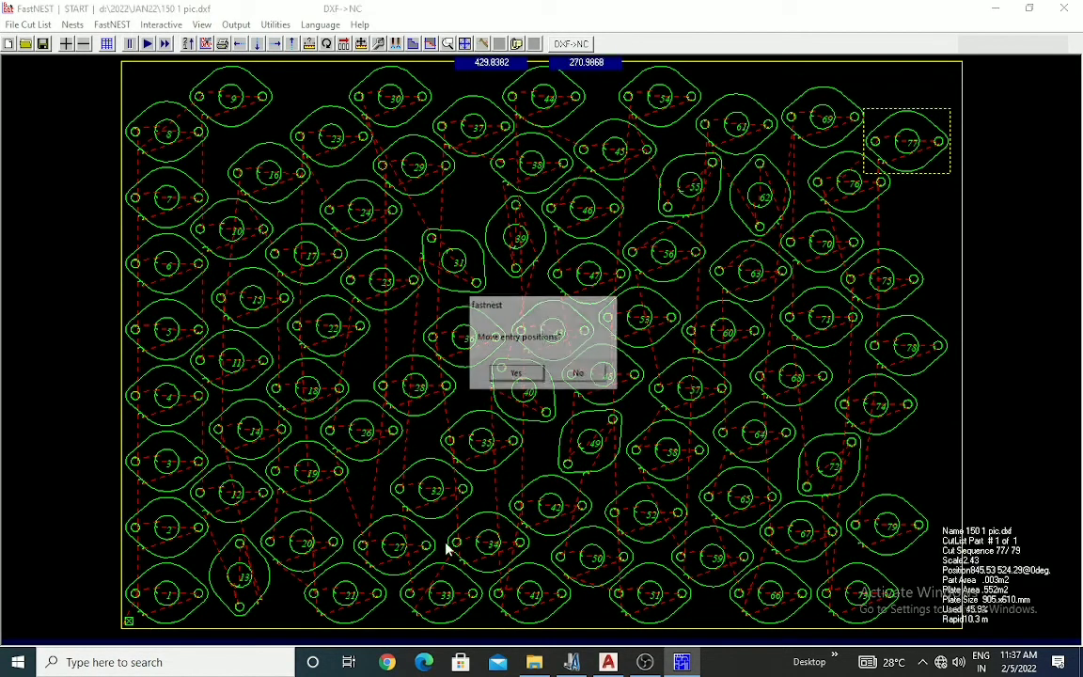
click(519, 375)
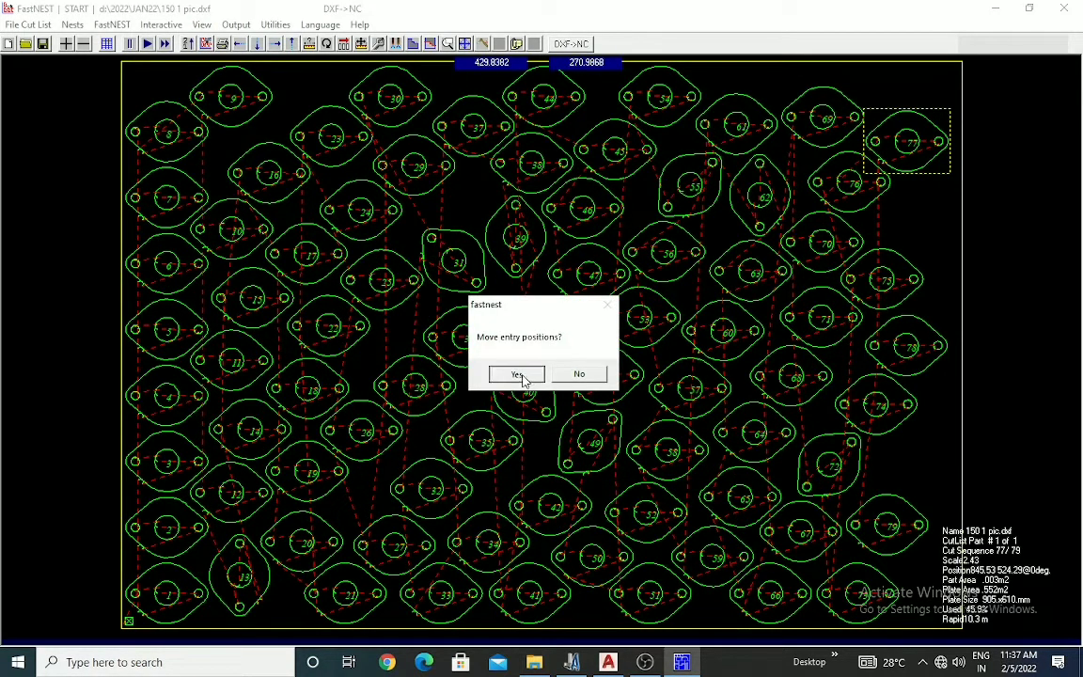
key(e)
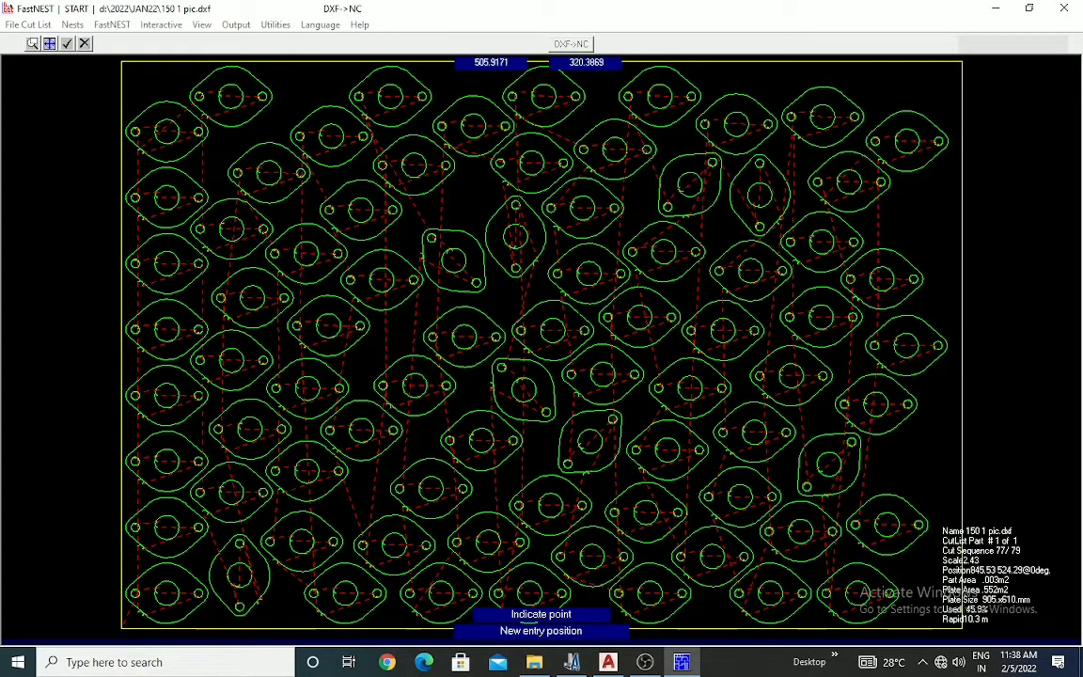
click(66, 43)
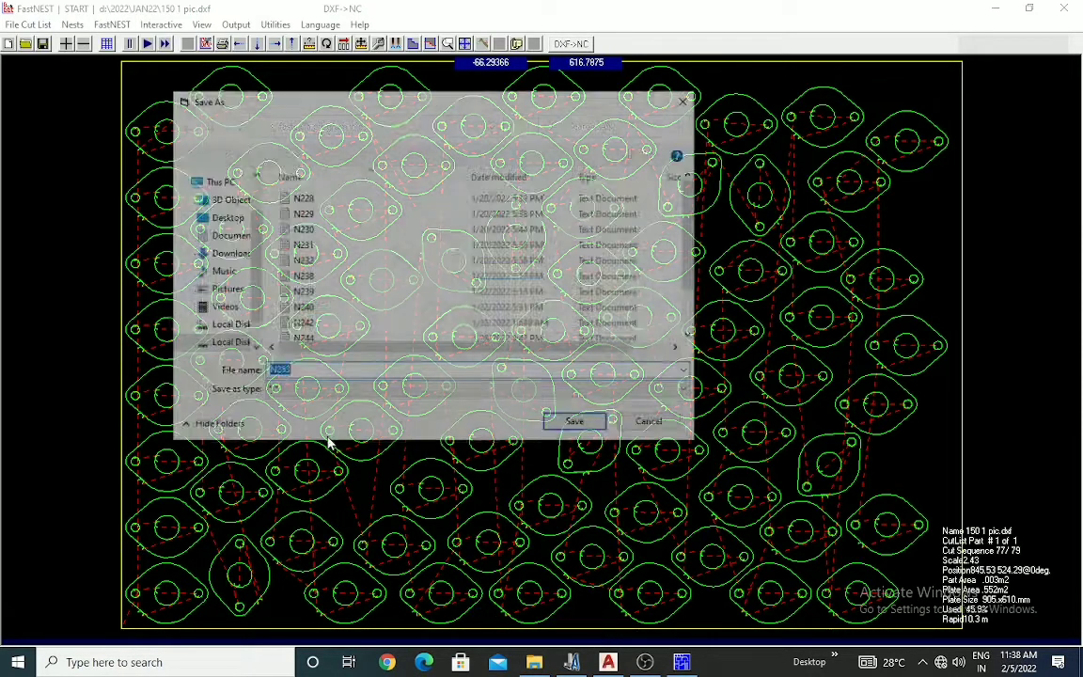
click(593, 430)
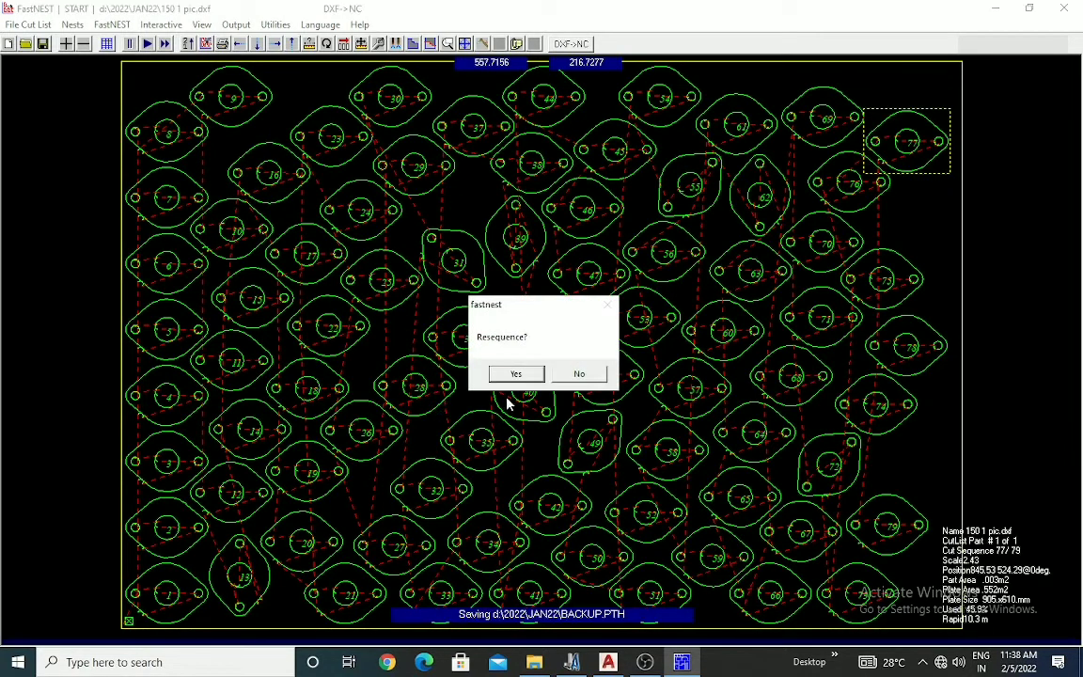
Resequence the nested parts by Rows with all nests plotted, accept the entry positions, and cancel saving the N253 file
click(515, 376)
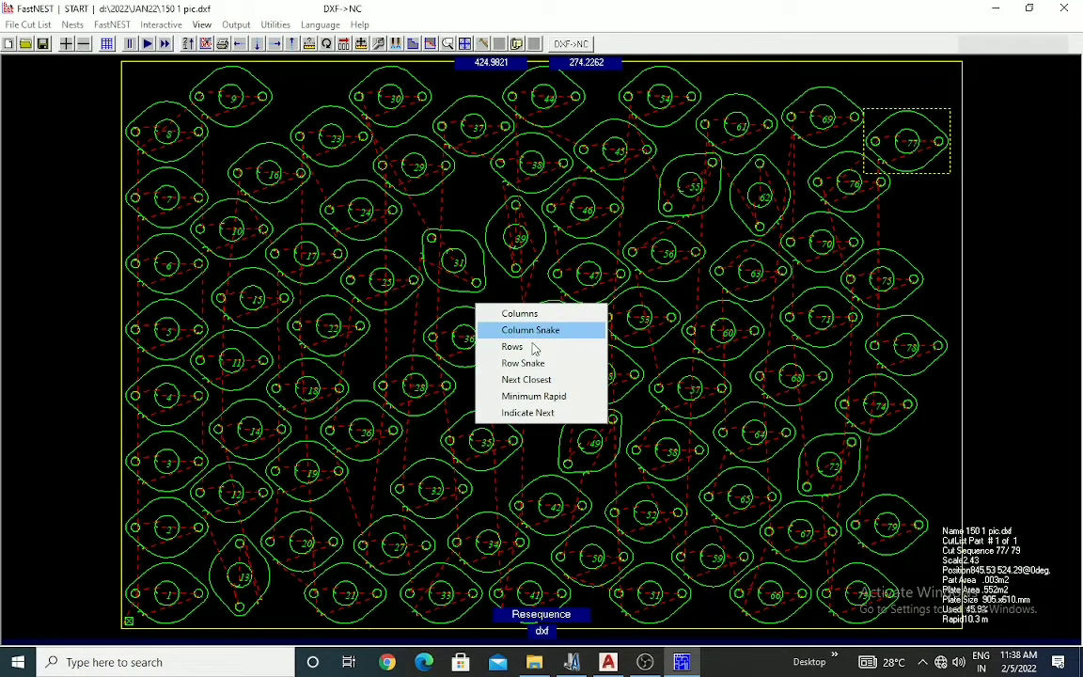
click(529, 348)
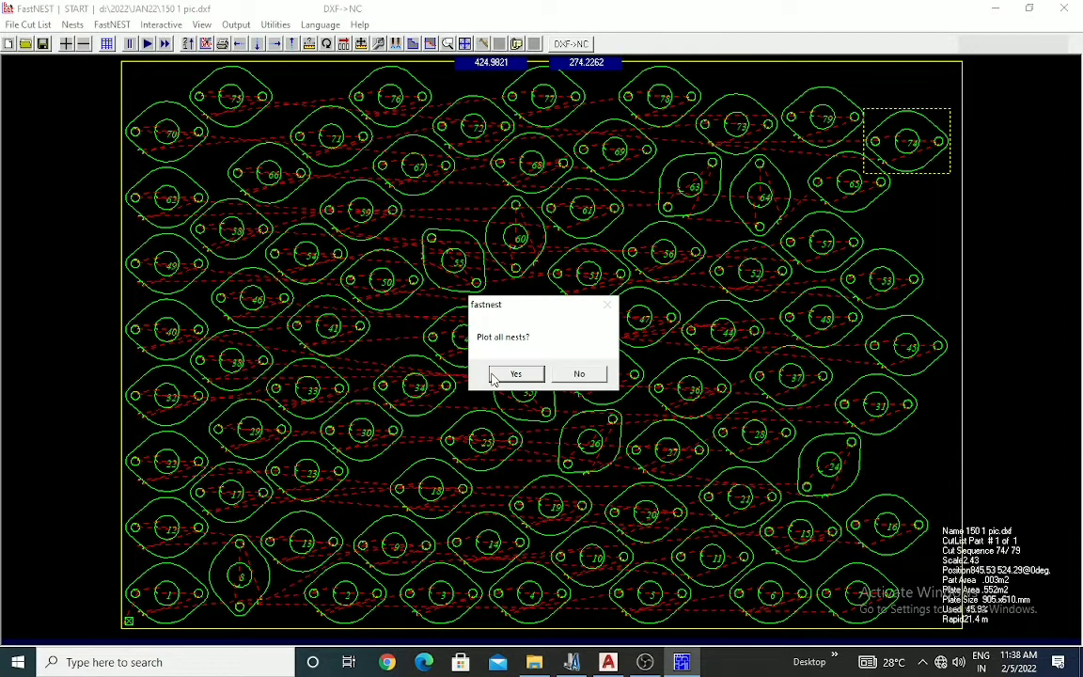
click(502, 373)
click(514, 376)
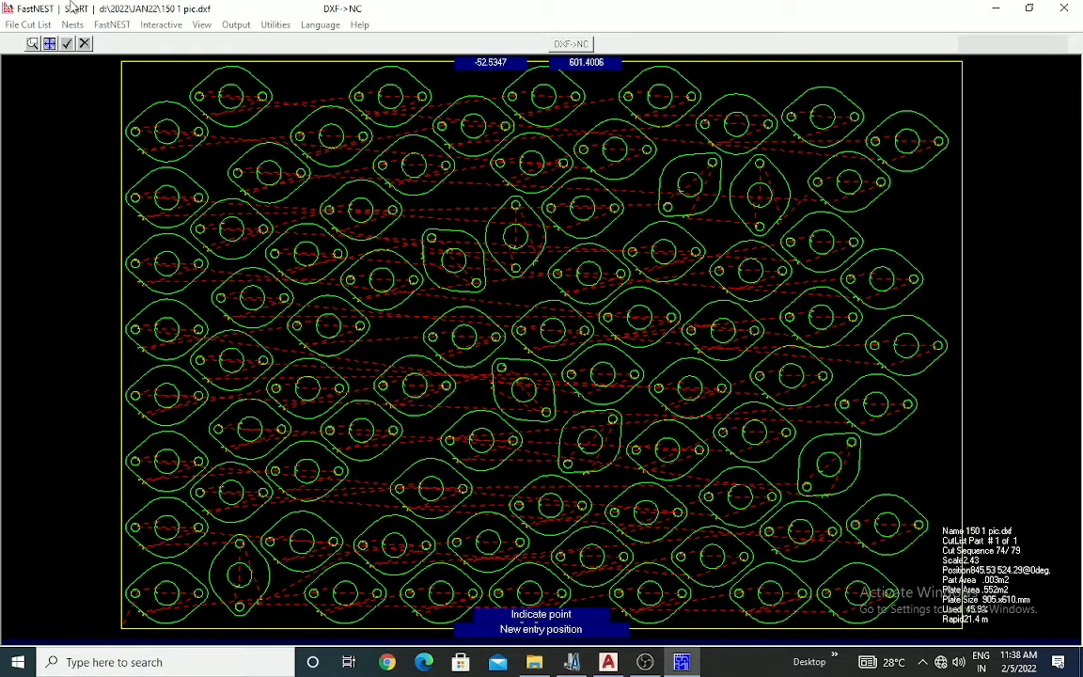
click(67, 44)
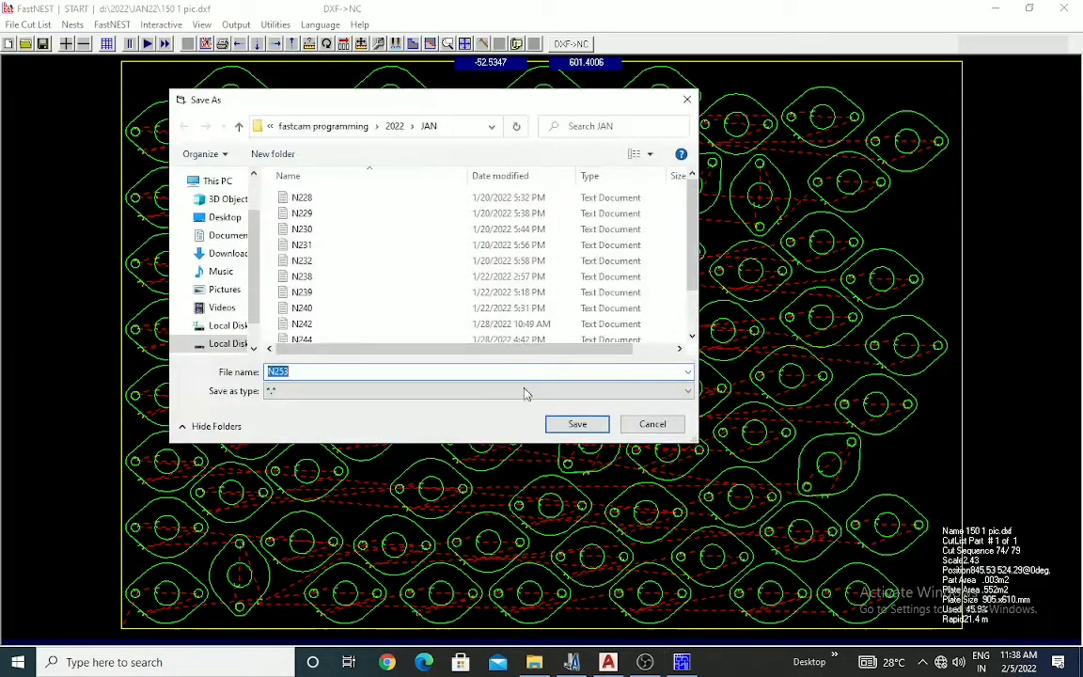
click(653, 424)
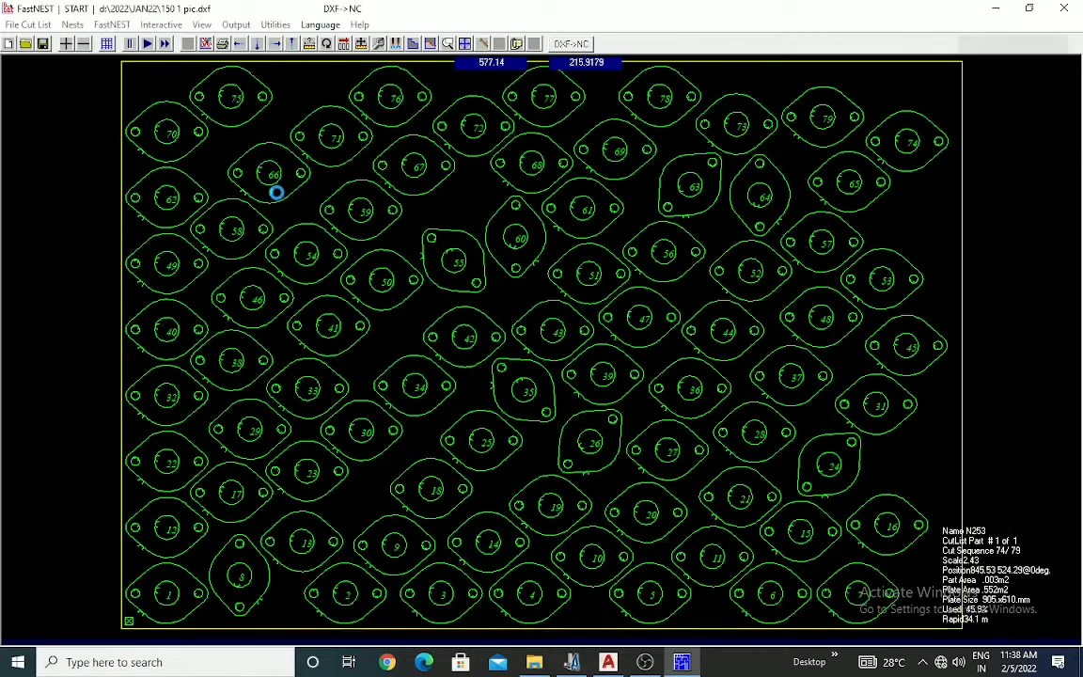
Rerun the NC output with the parts resequenced by Row Snake and all nests plotted, and leave the N253 save dialog
click(206, 45)
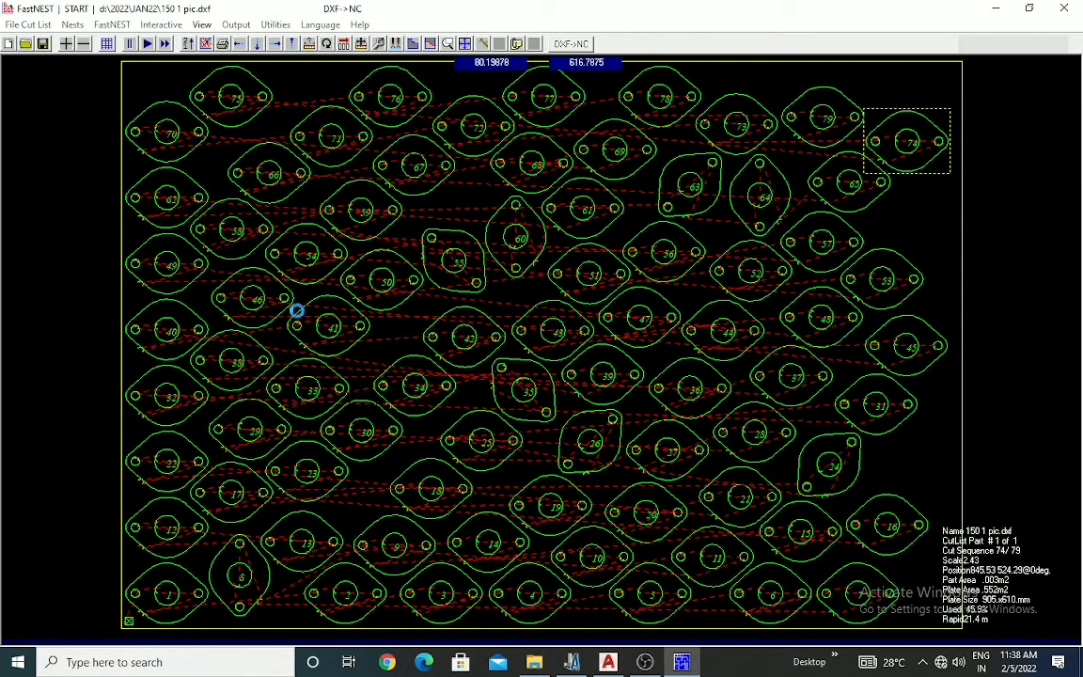
click(517, 379)
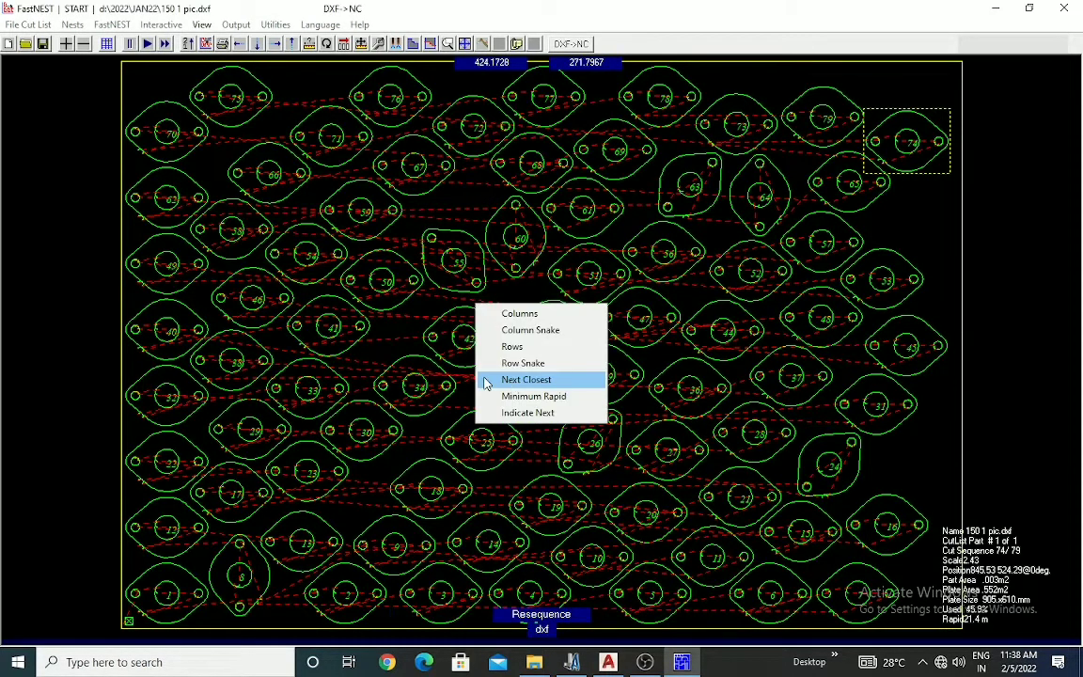
click(541, 364)
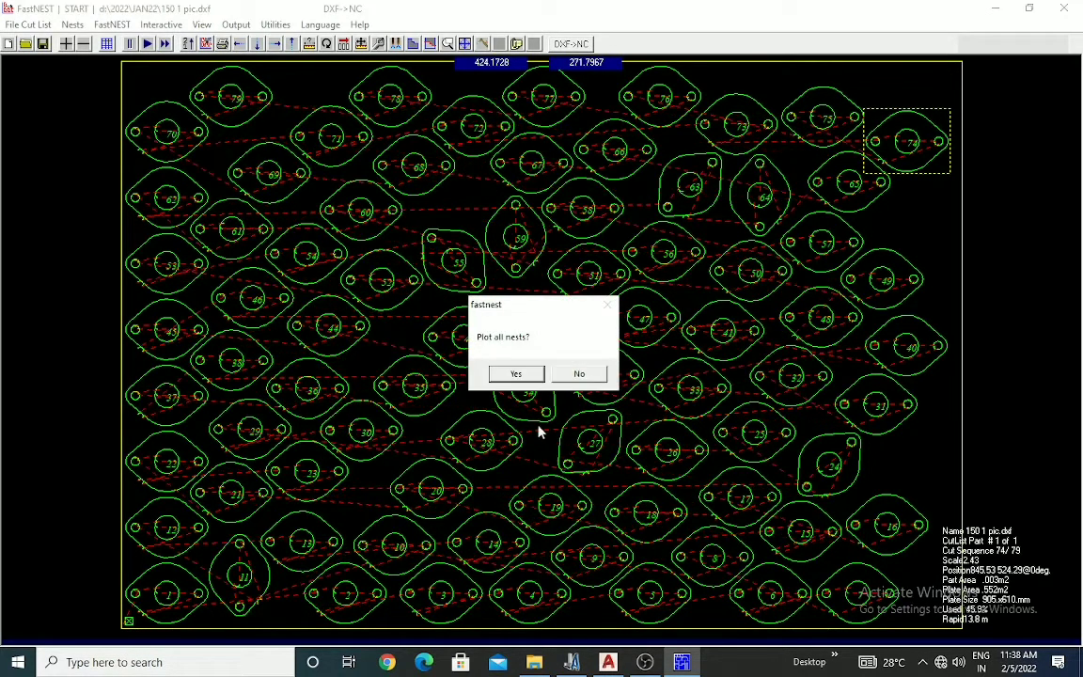
click(519, 374)
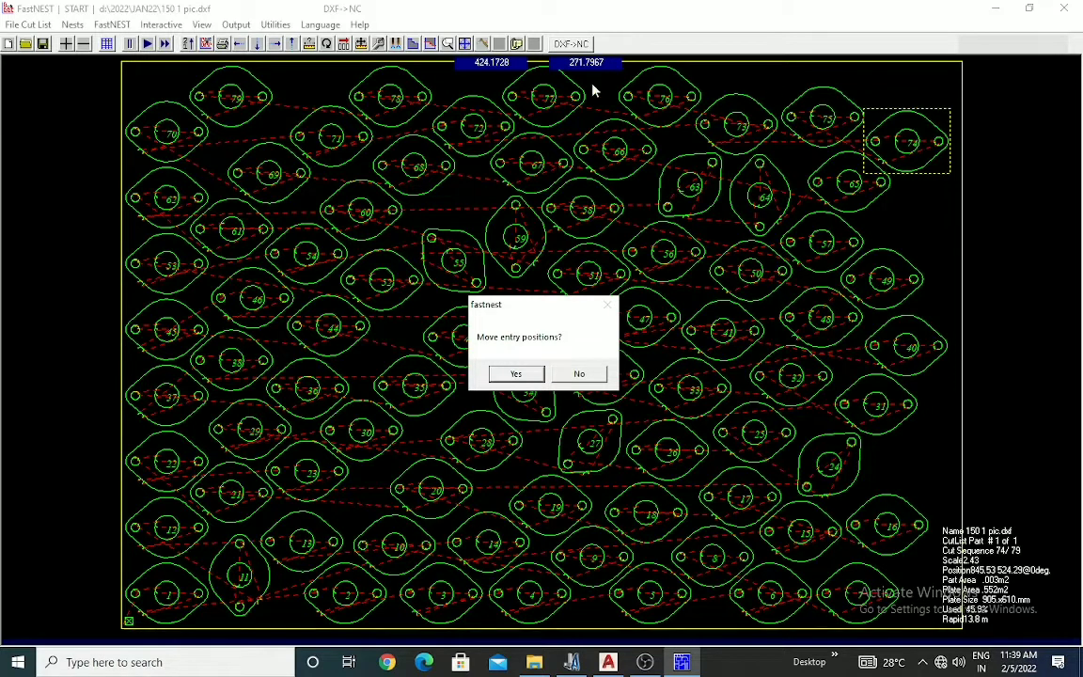
click(515, 375)
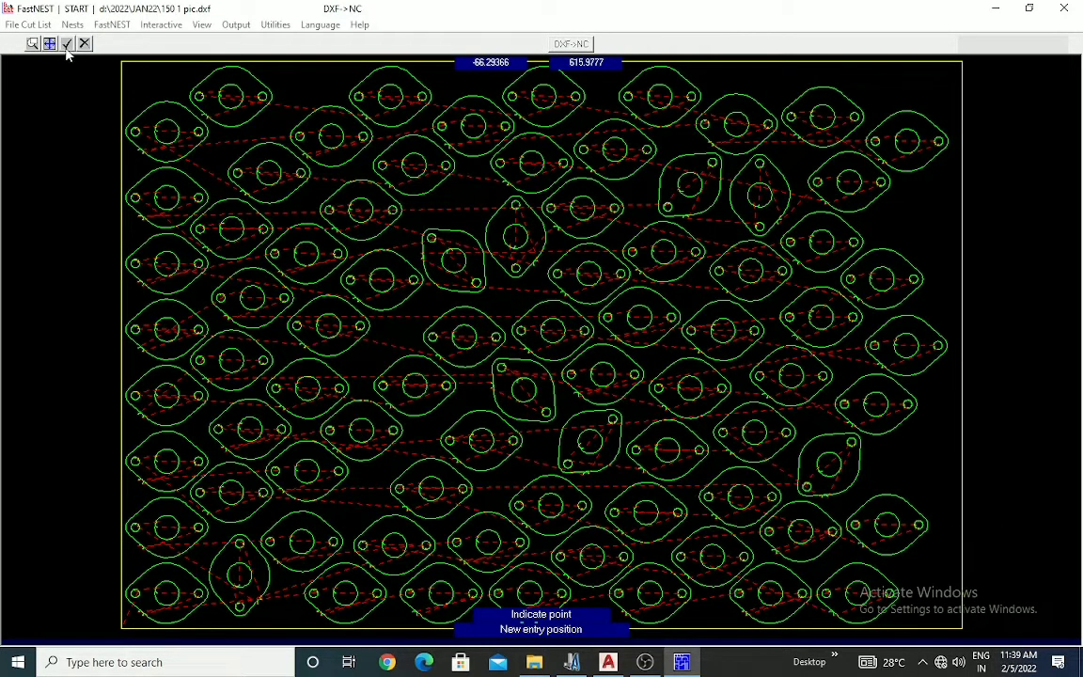
click(244, 199)
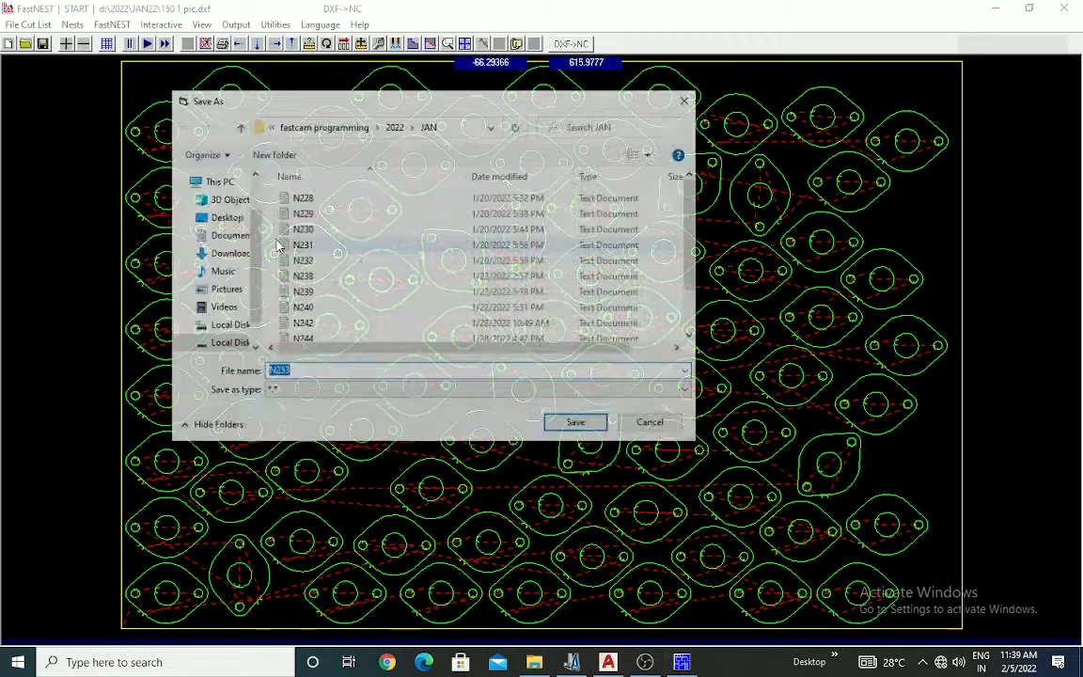
key(Return)
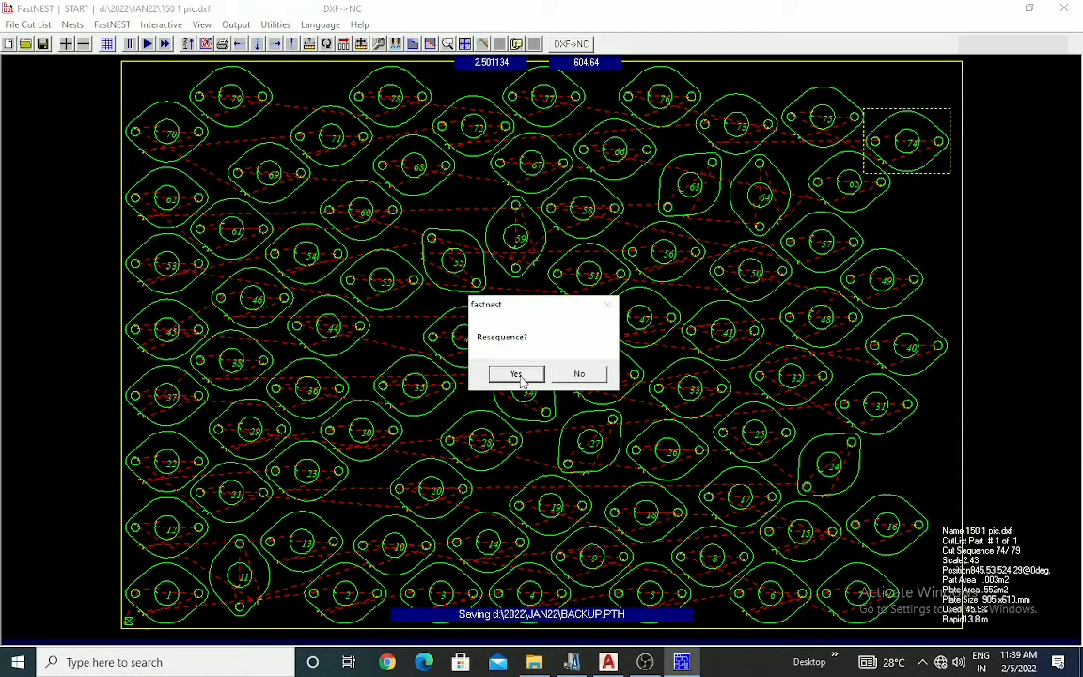
Resequence the nested parts by Next Closest with all nests plotted, leave the entry-position editing, and cancel saving N253
click(514, 375)
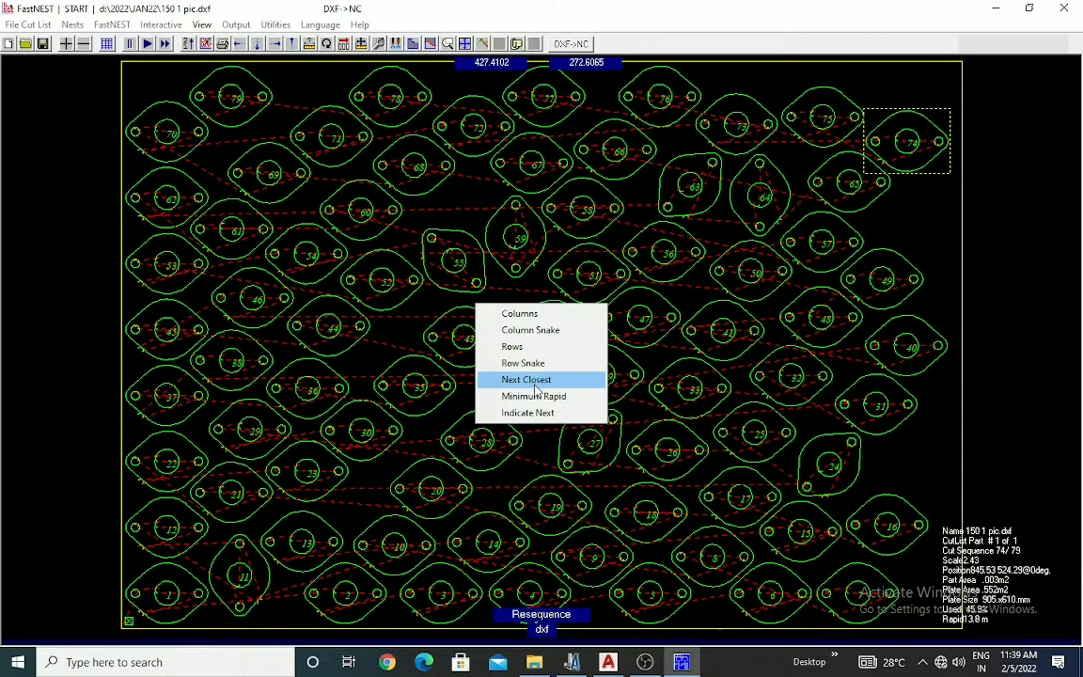
click(534, 381)
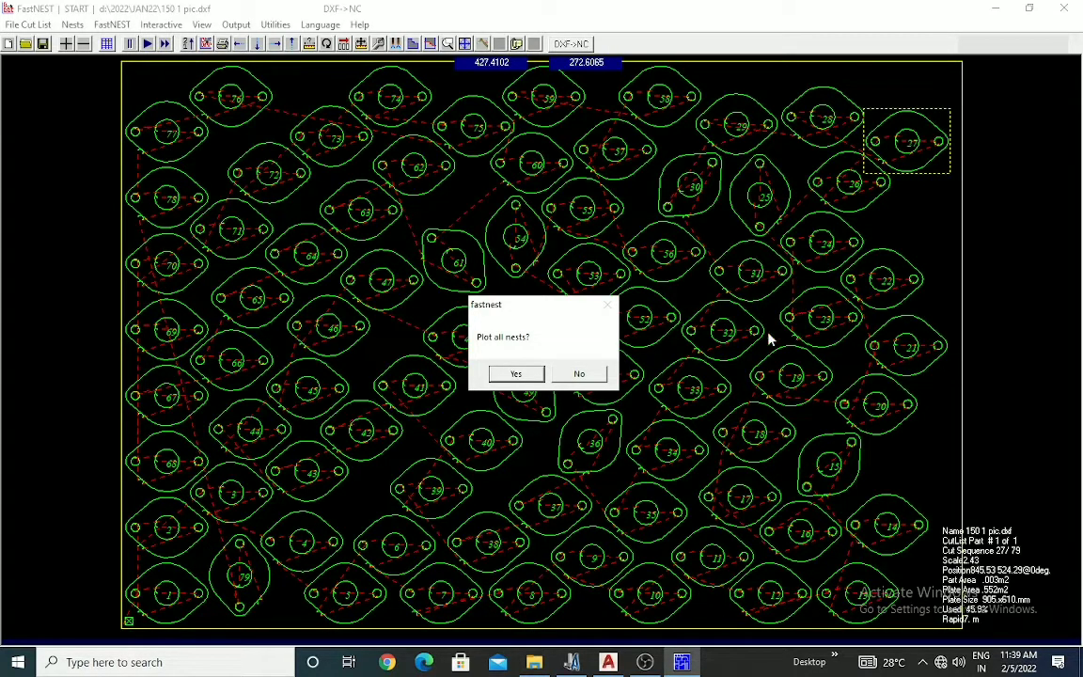
click(515, 377)
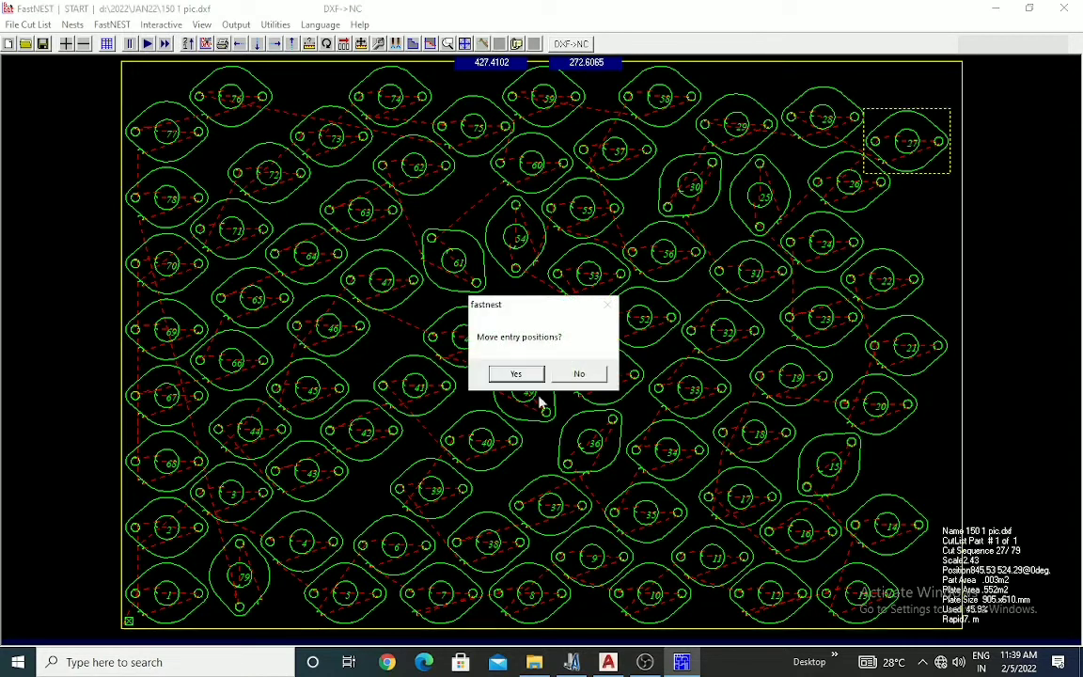
click(538, 374)
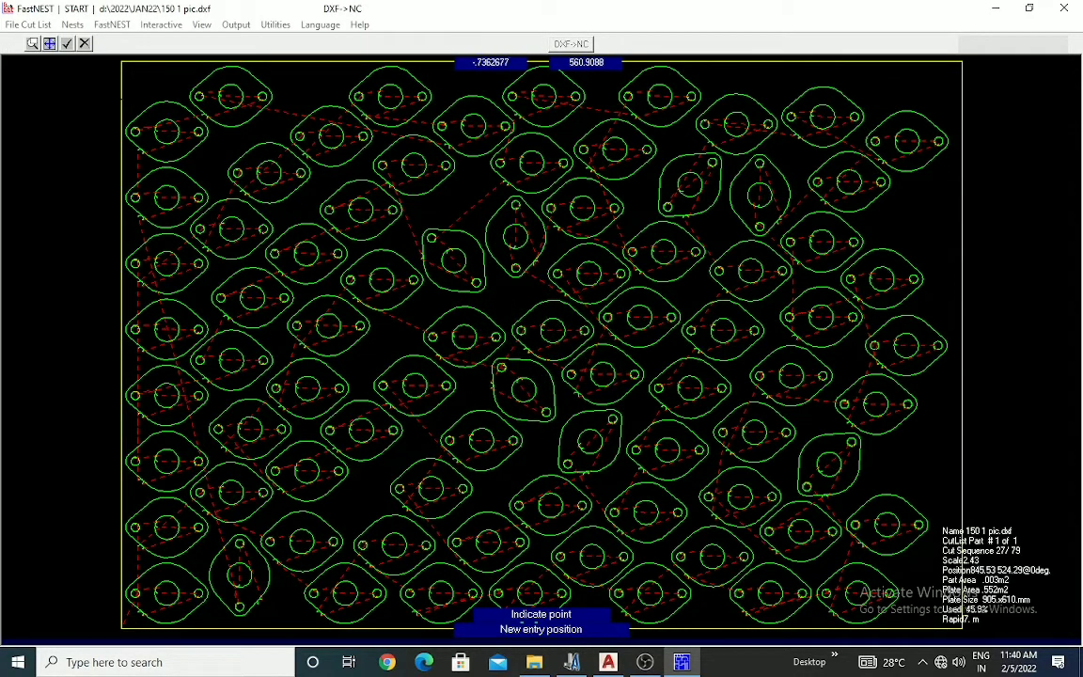
click(83, 44)
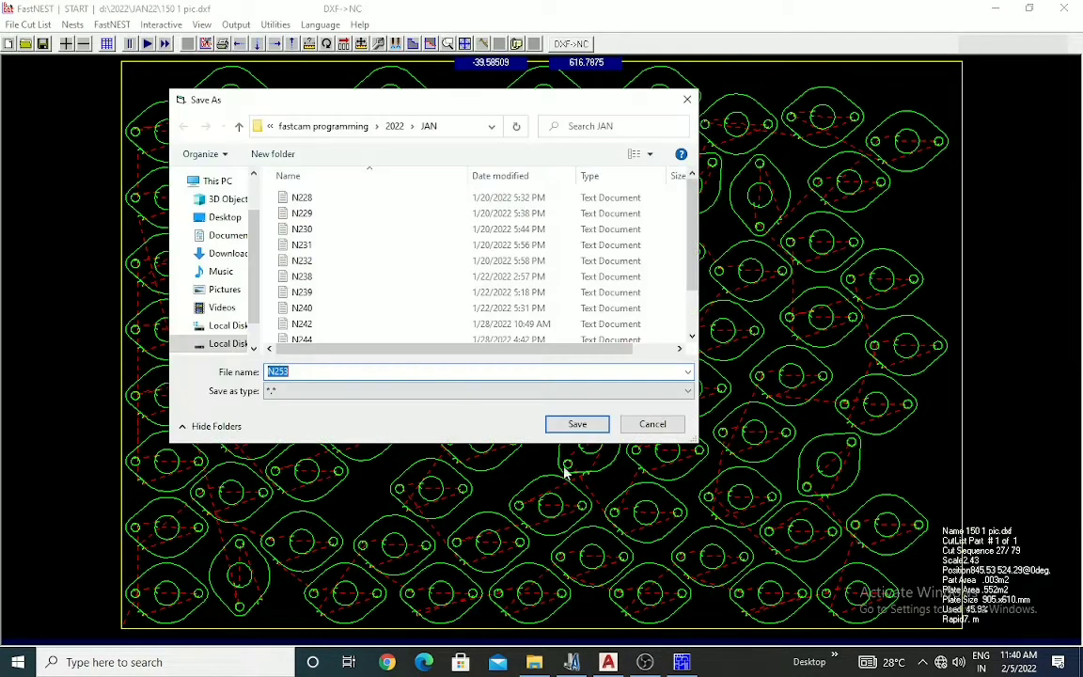
click(650, 425)
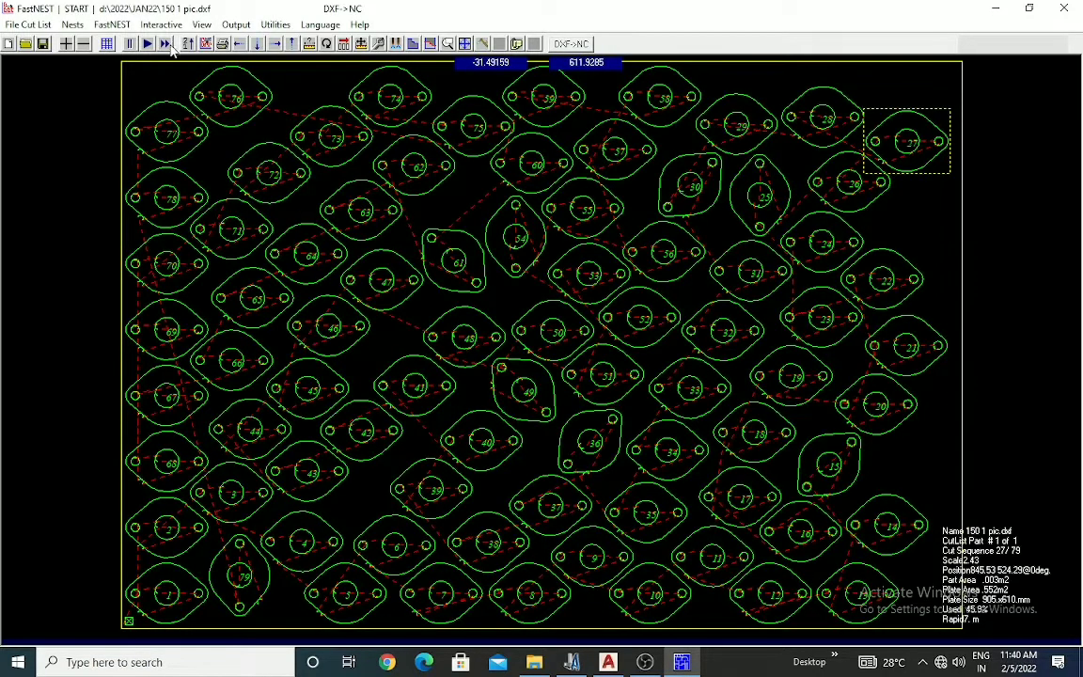
Rerun the NC output with the parts resequenced by Minimum Rapid and all nests plotted, and cancel saving N253
click(209, 45)
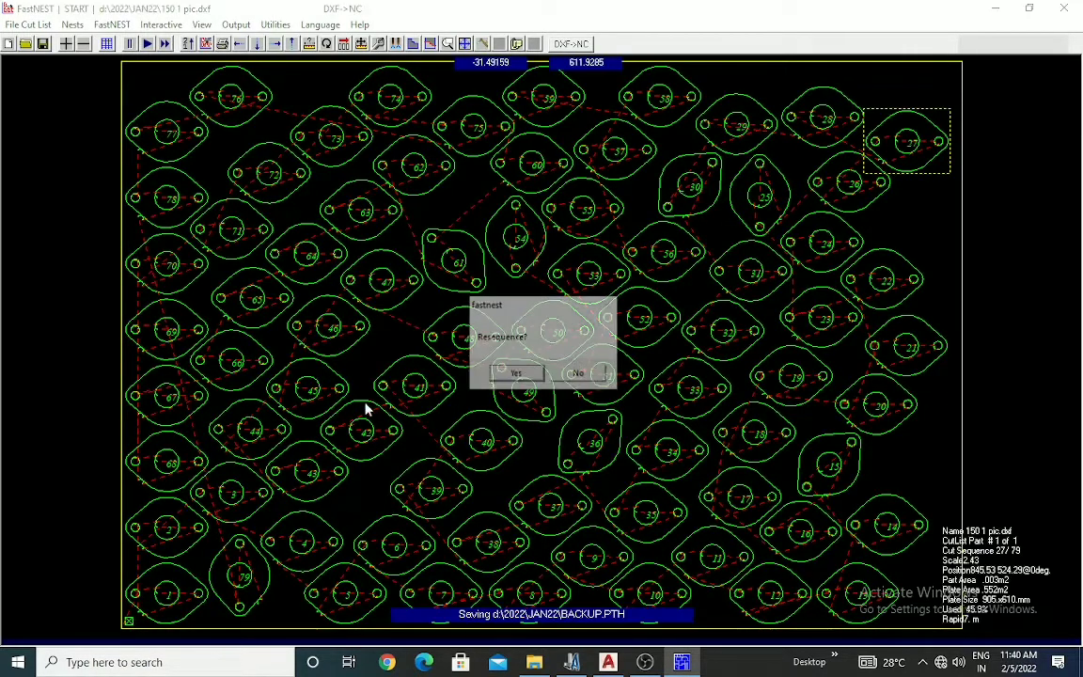
click(512, 375)
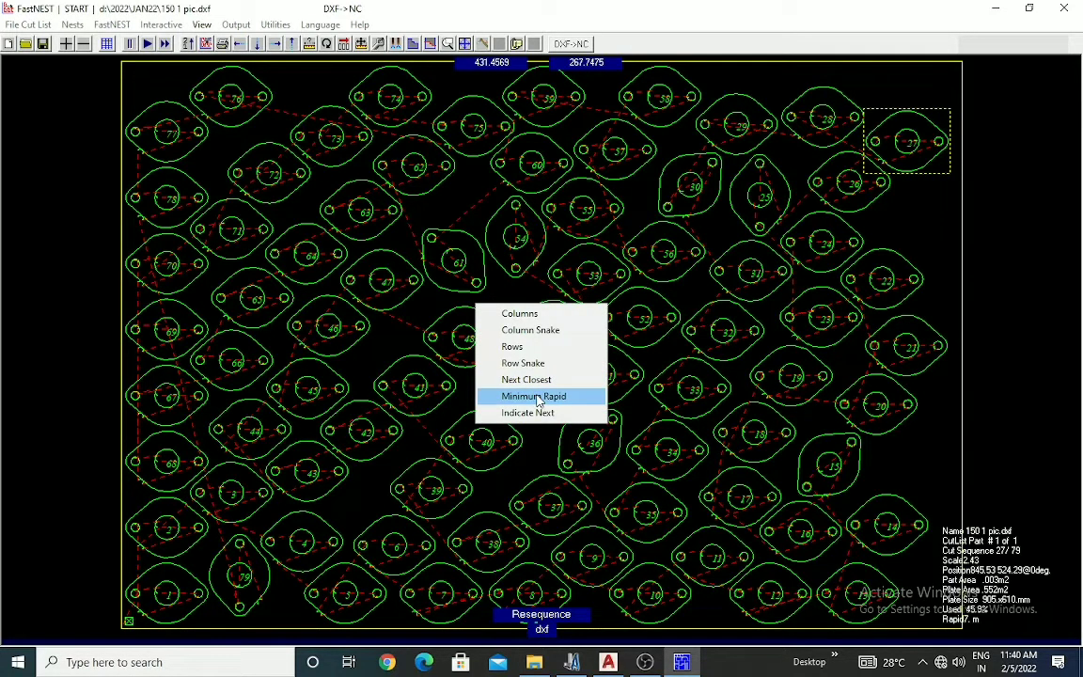
click(536, 397)
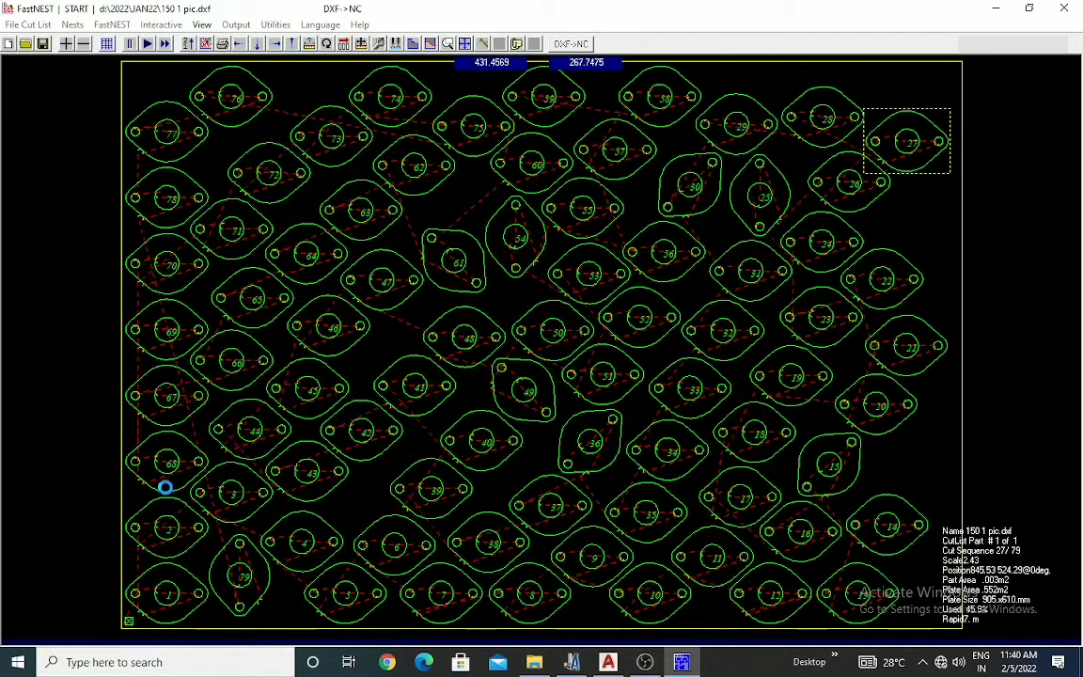
click(513, 375)
click(514, 374)
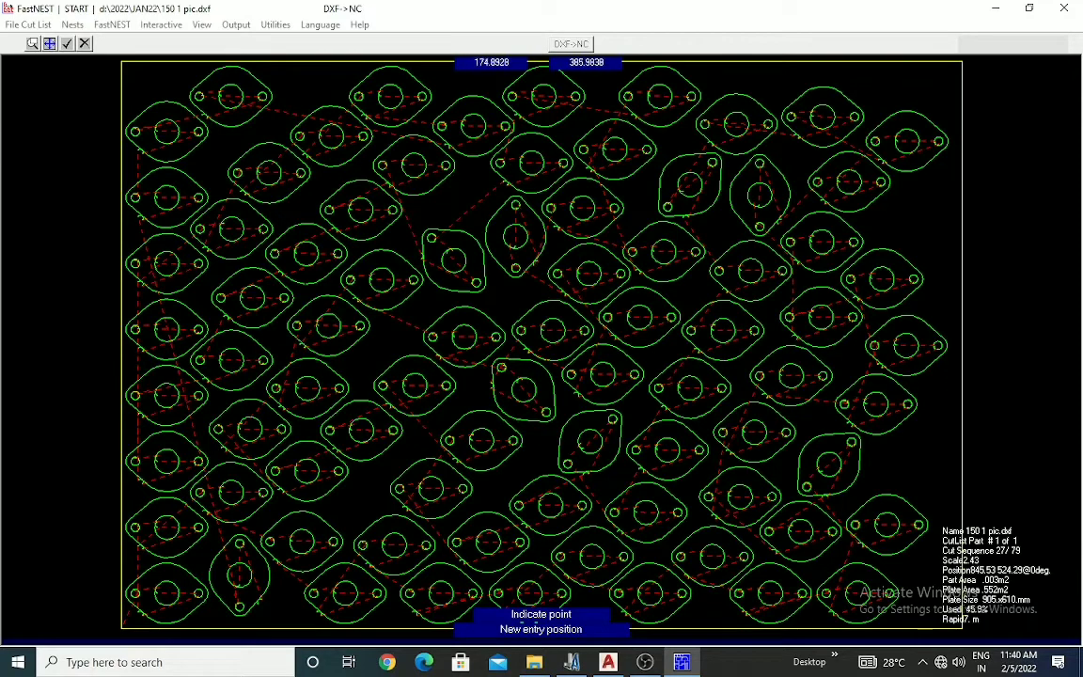
click(68, 44)
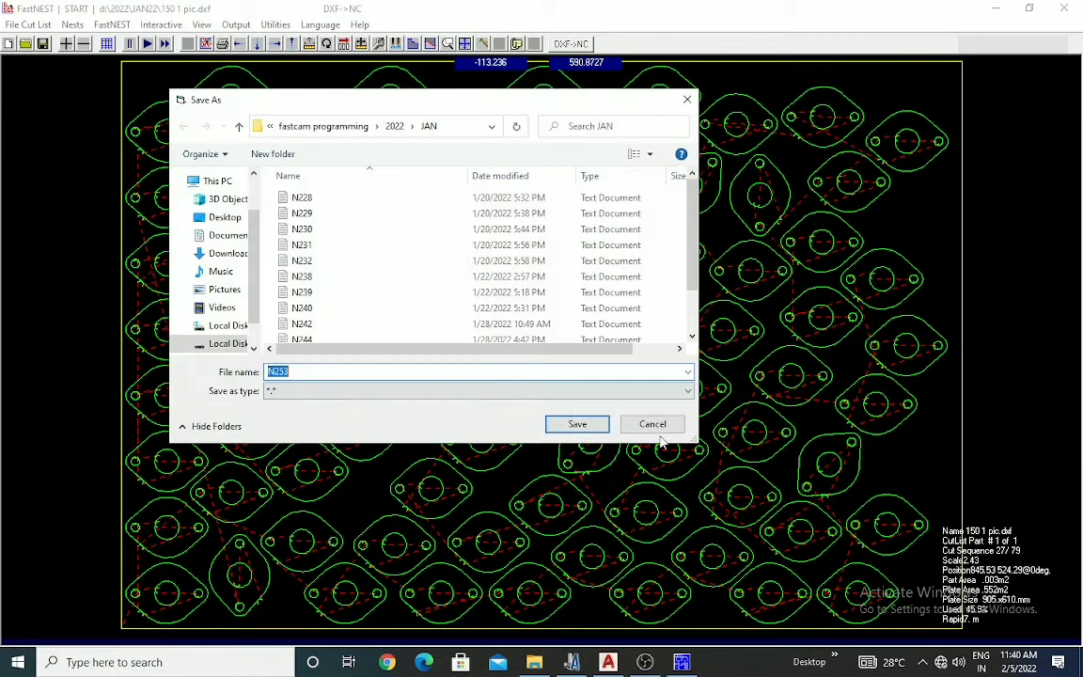
click(655, 424)
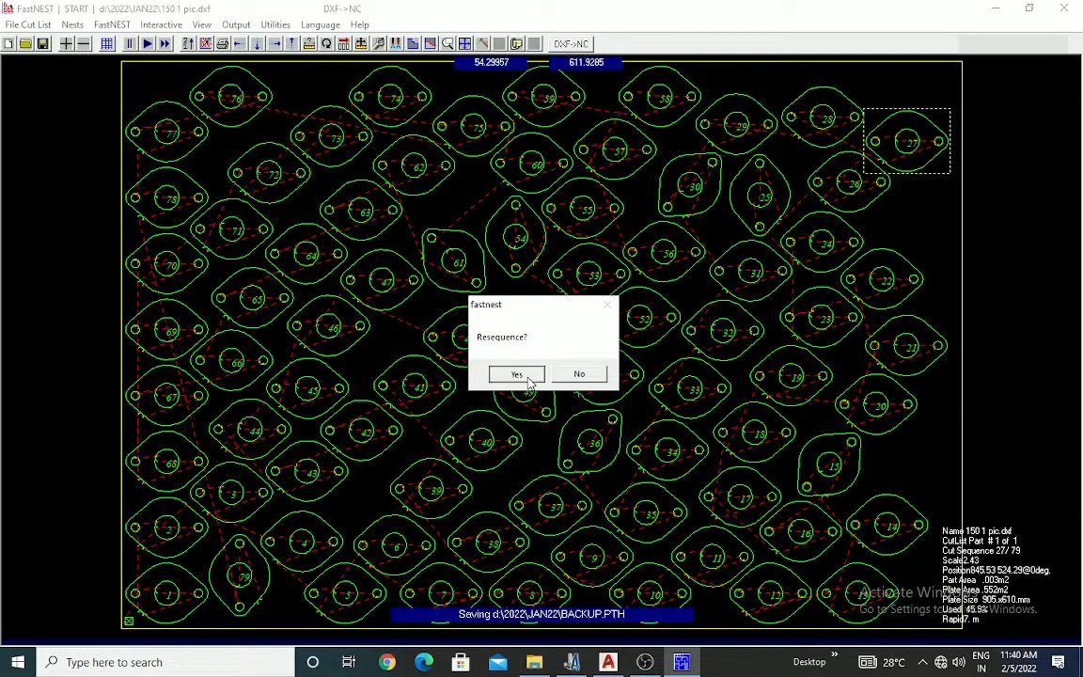
Resequence the nested parts with Indicate Next, picking all 79 parts in snaking rows starting from the plate's lower-left part
click(529, 378)
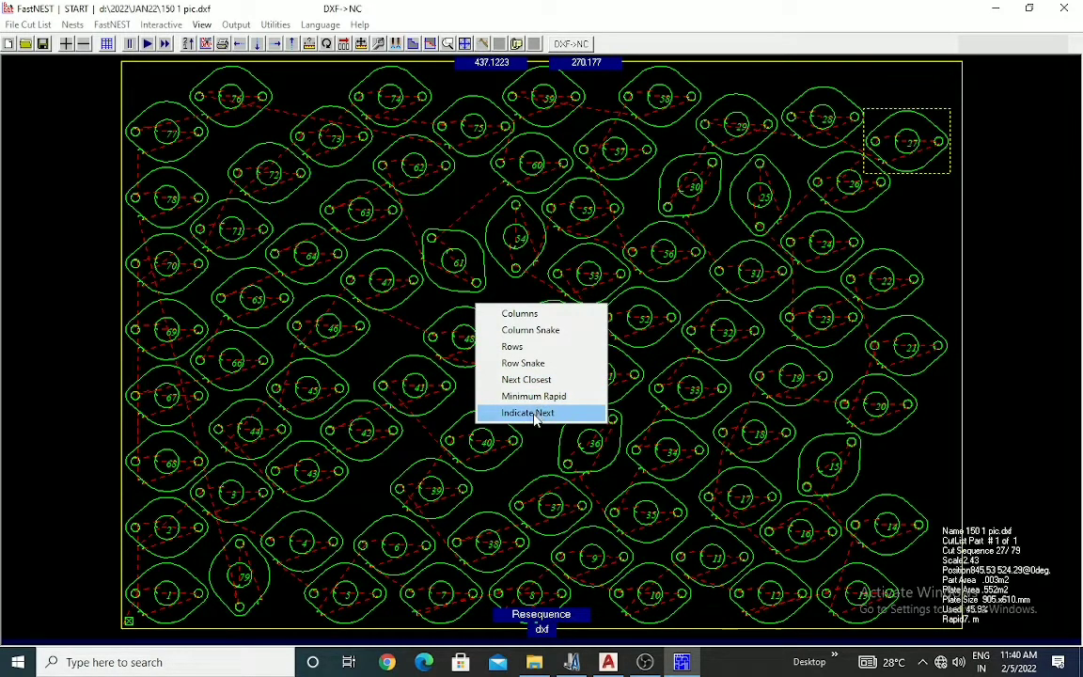
click(531, 413)
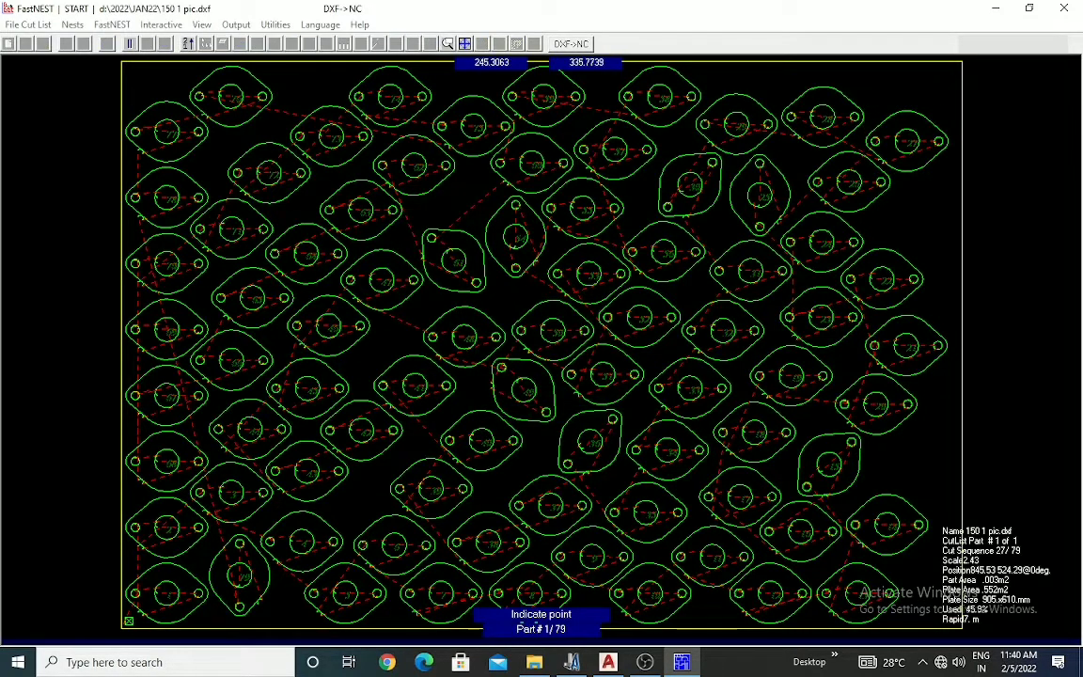
scroll(460, 484, down, 2)
scroll(640, 286, up, 1)
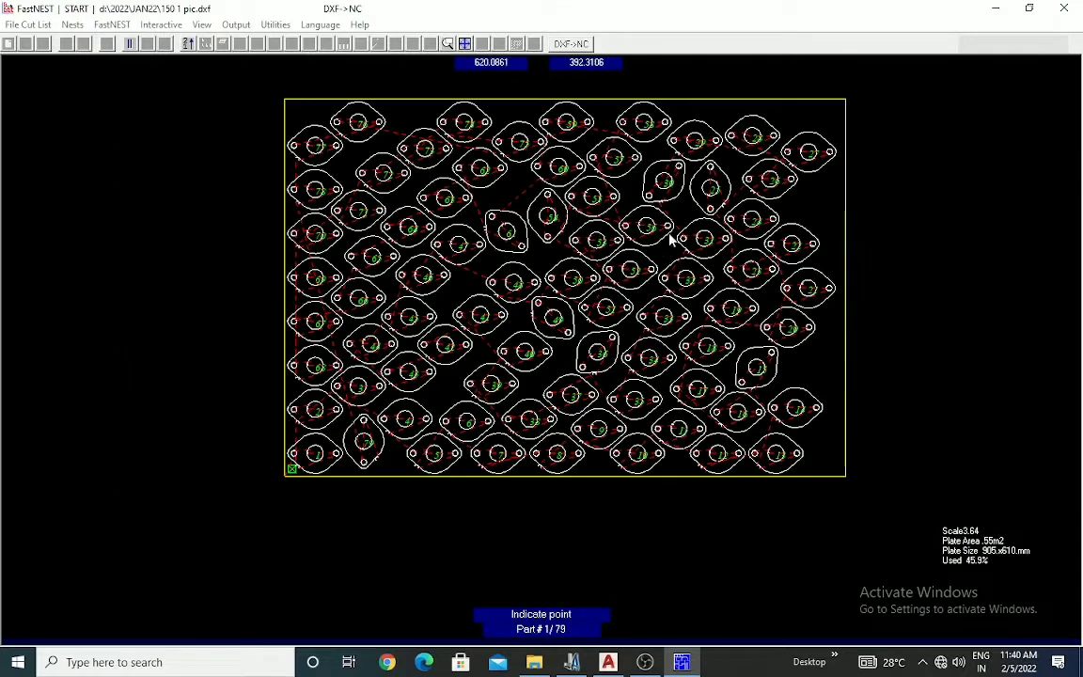
click(328, 459)
click(360, 444)
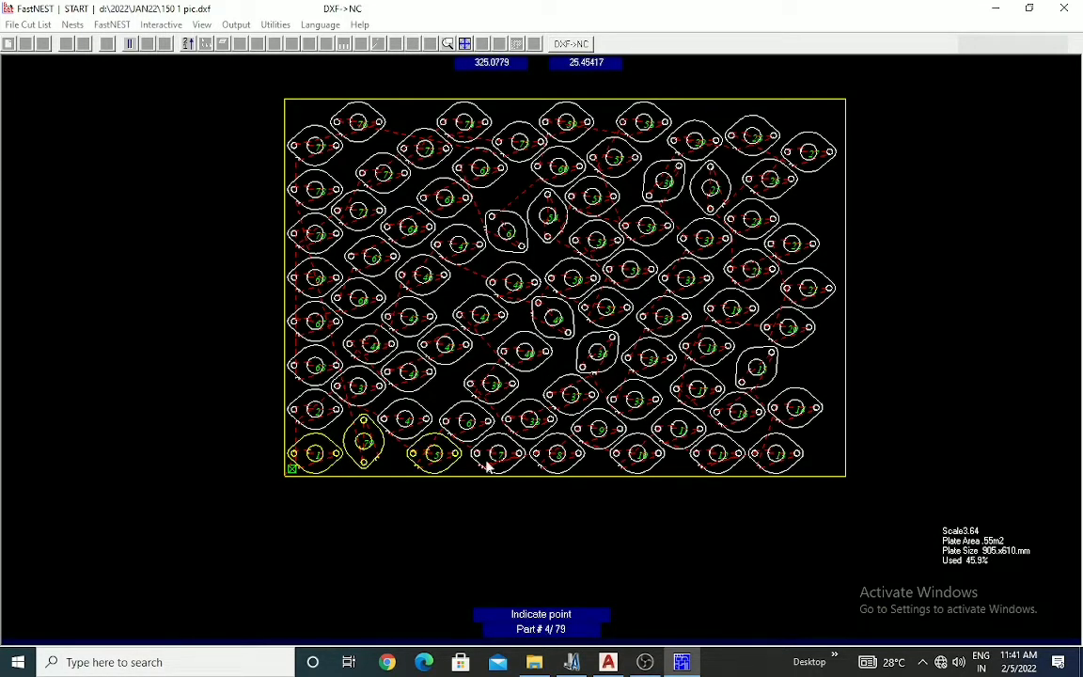
click(777, 452)
click(796, 408)
click(739, 411)
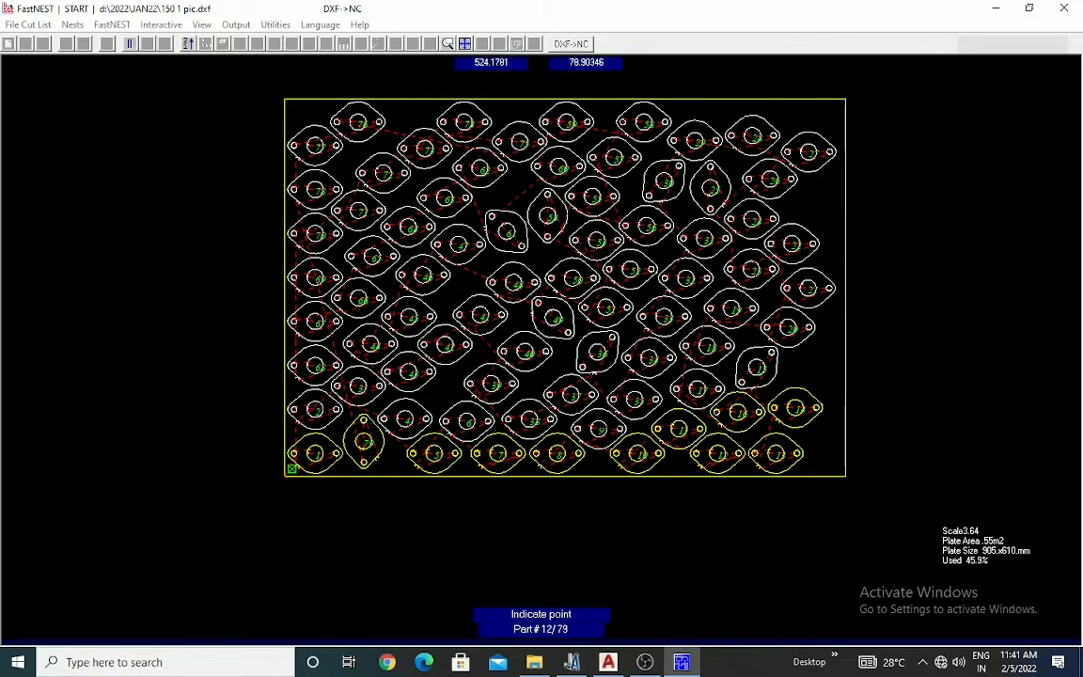
click(403, 418)
click(574, 401)
click(597, 355)
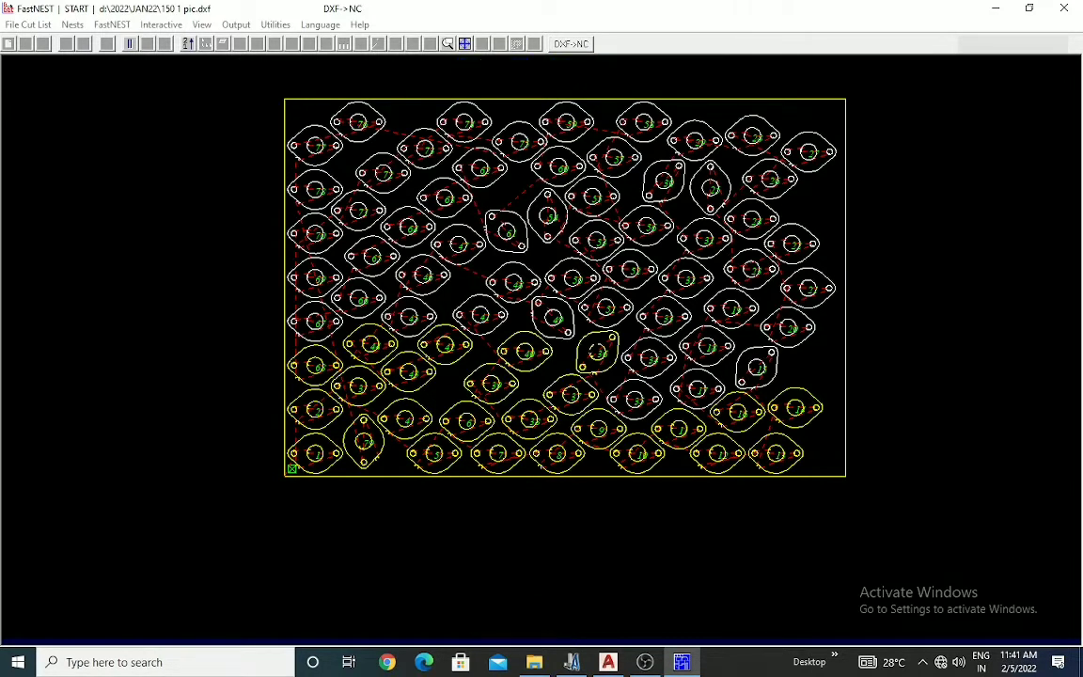
click(744, 380)
click(773, 337)
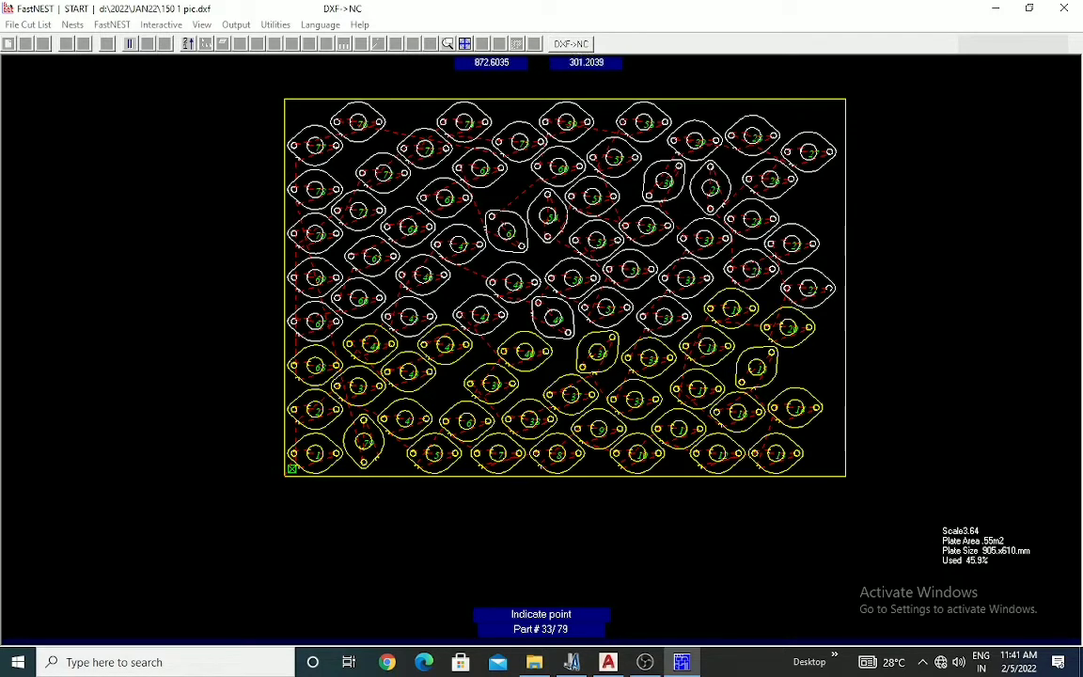
click(687, 282)
click(664, 312)
click(552, 316)
click(480, 315)
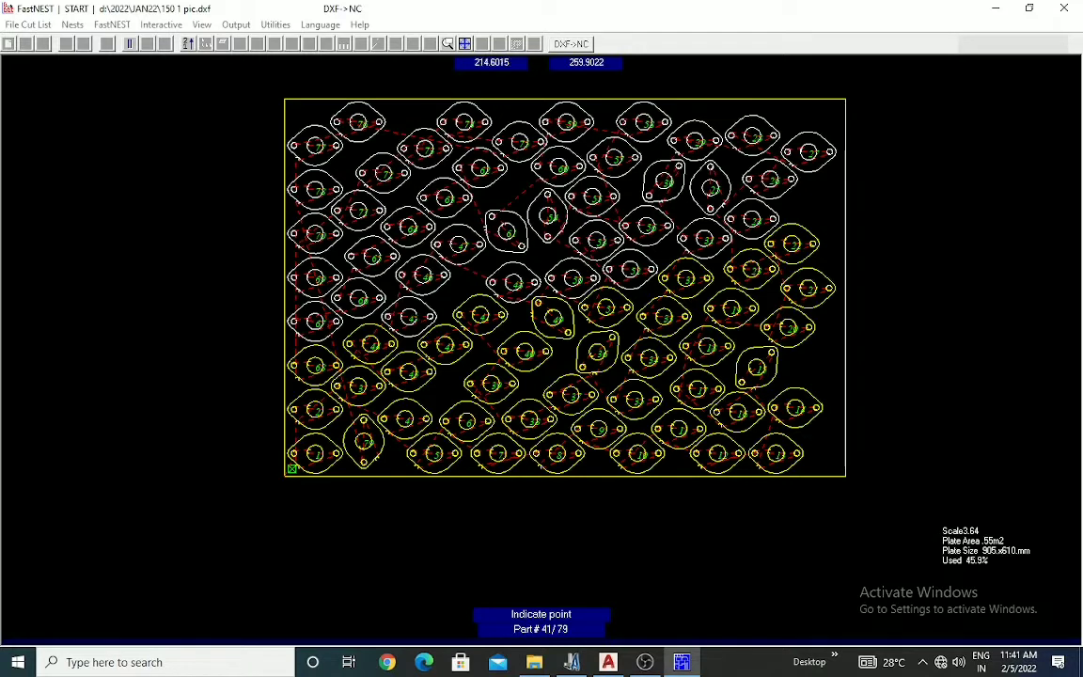
click(369, 299)
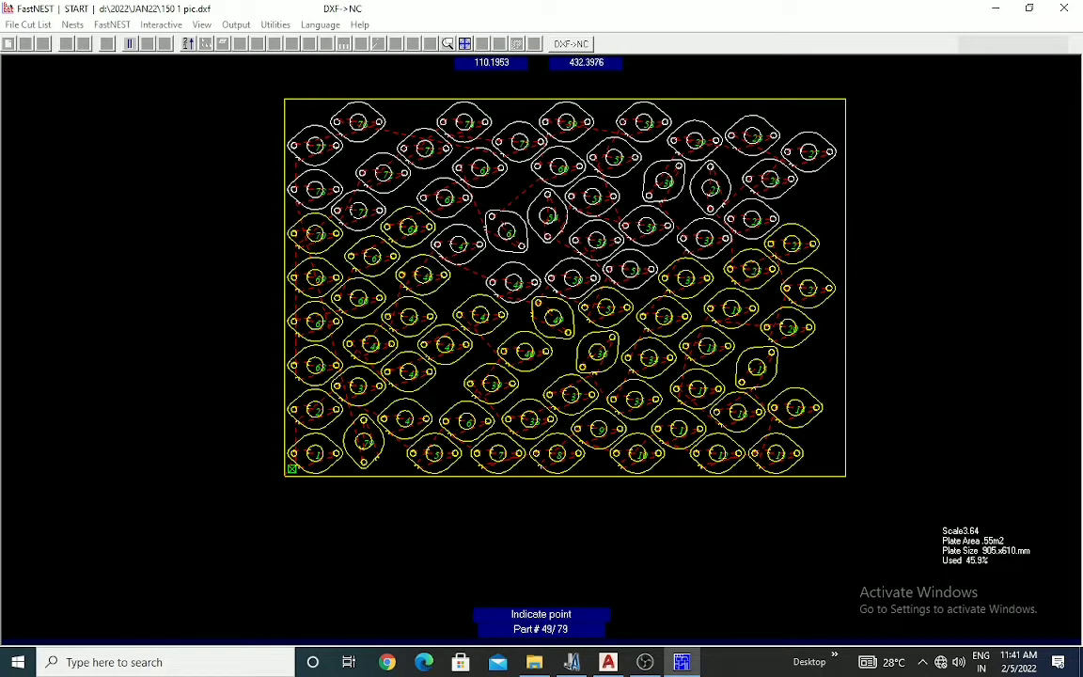
click(572, 277)
click(594, 235)
click(546, 217)
click(516, 227)
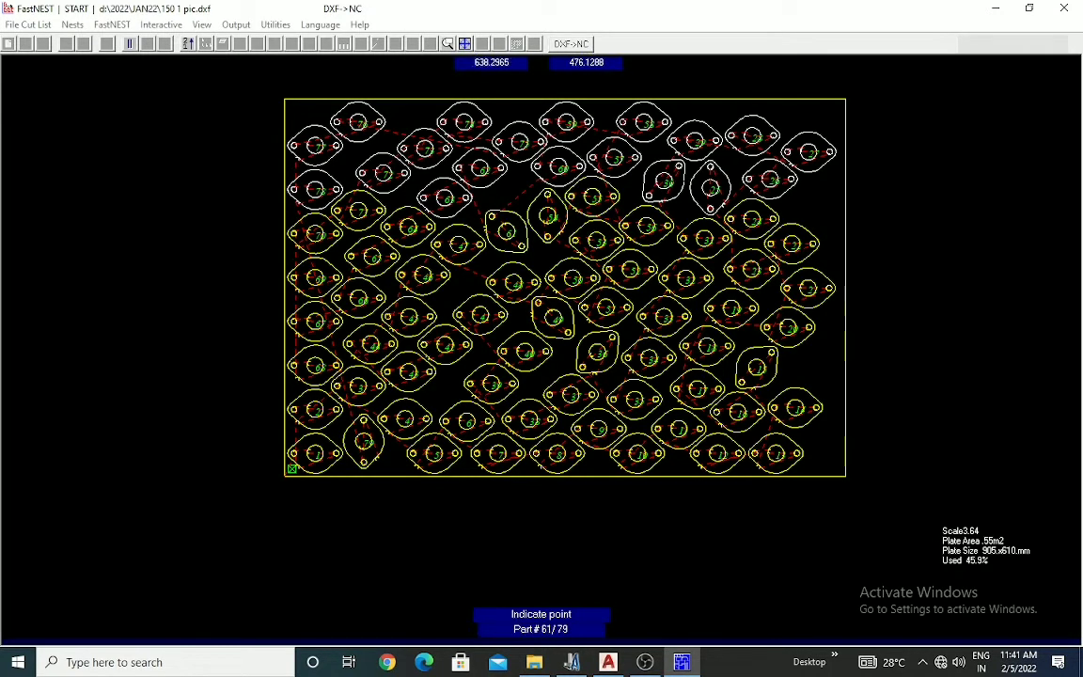
click(708, 186)
click(769, 178)
click(810, 154)
click(753, 138)
click(701, 140)
click(615, 158)
click(560, 166)
click(522, 140)
click(475, 168)
click(438, 196)
click(315, 194)
click(316, 146)
click(359, 126)
click(425, 149)
click(462, 128)
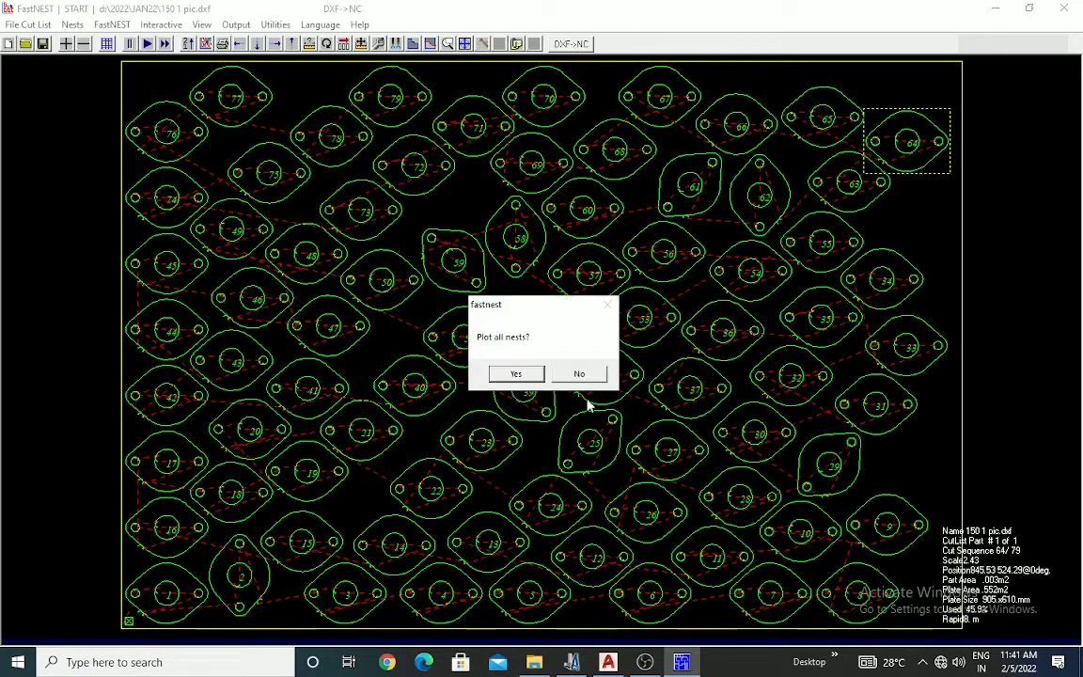
Plot all nests, accept the entry positions, and save the NC program as N253
click(515, 375)
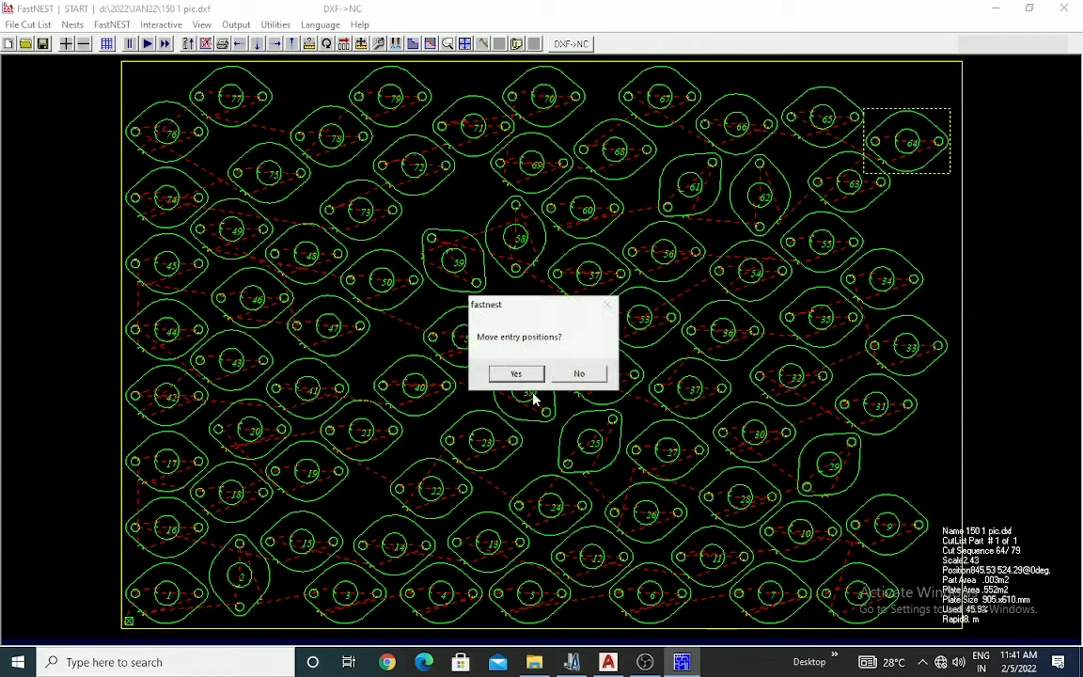
click(516, 374)
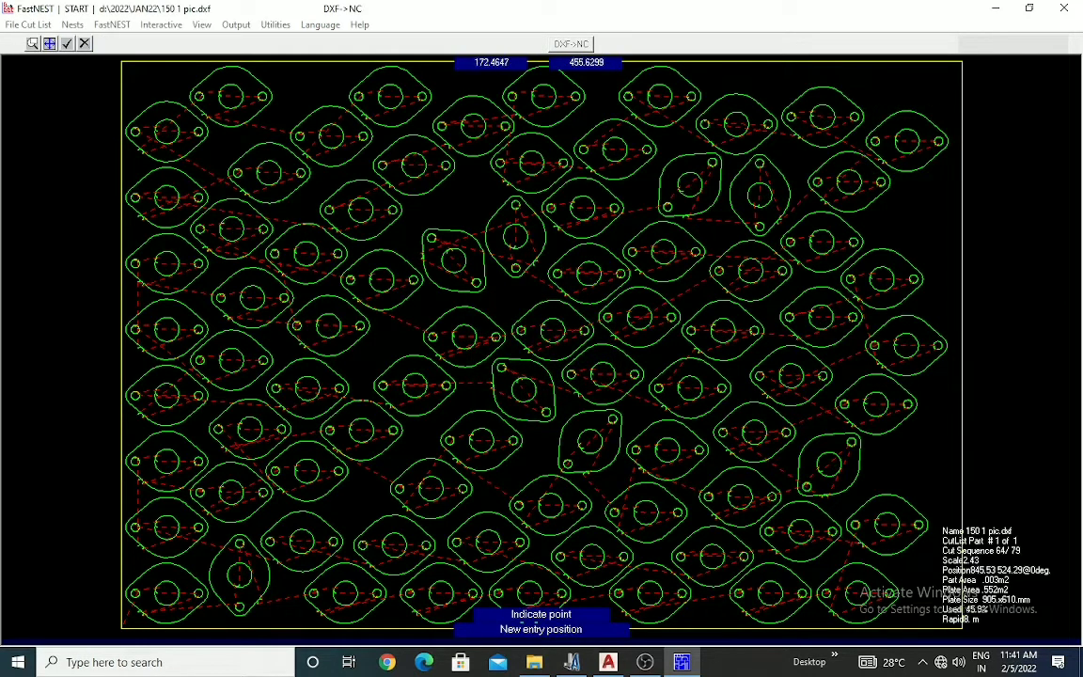
click(66, 43)
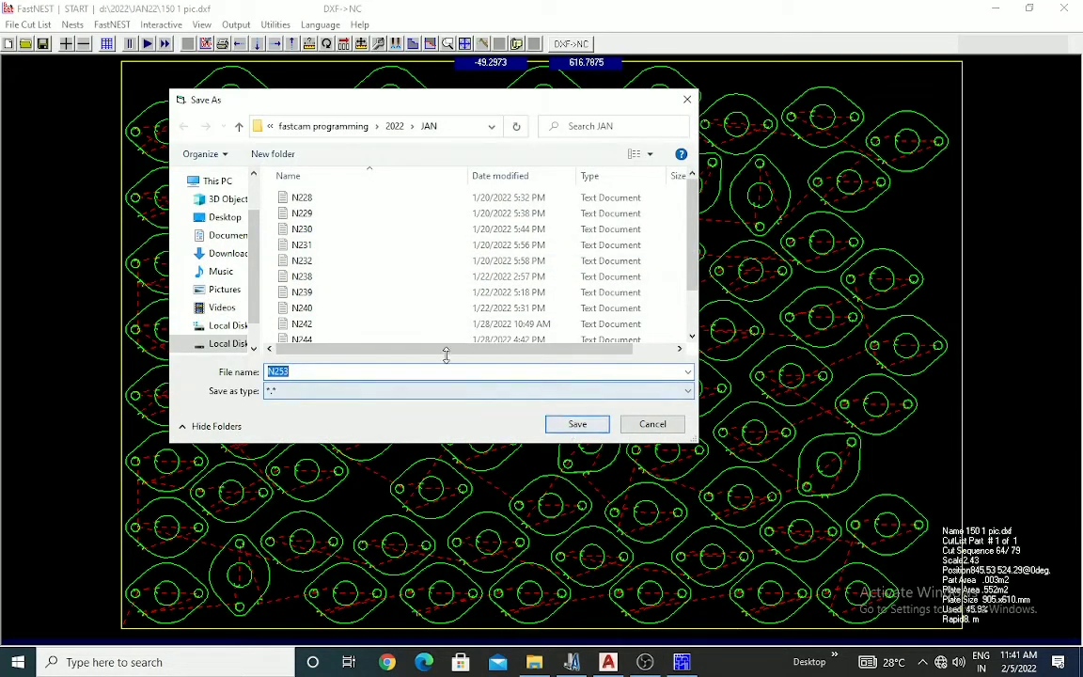
click(577, 425)
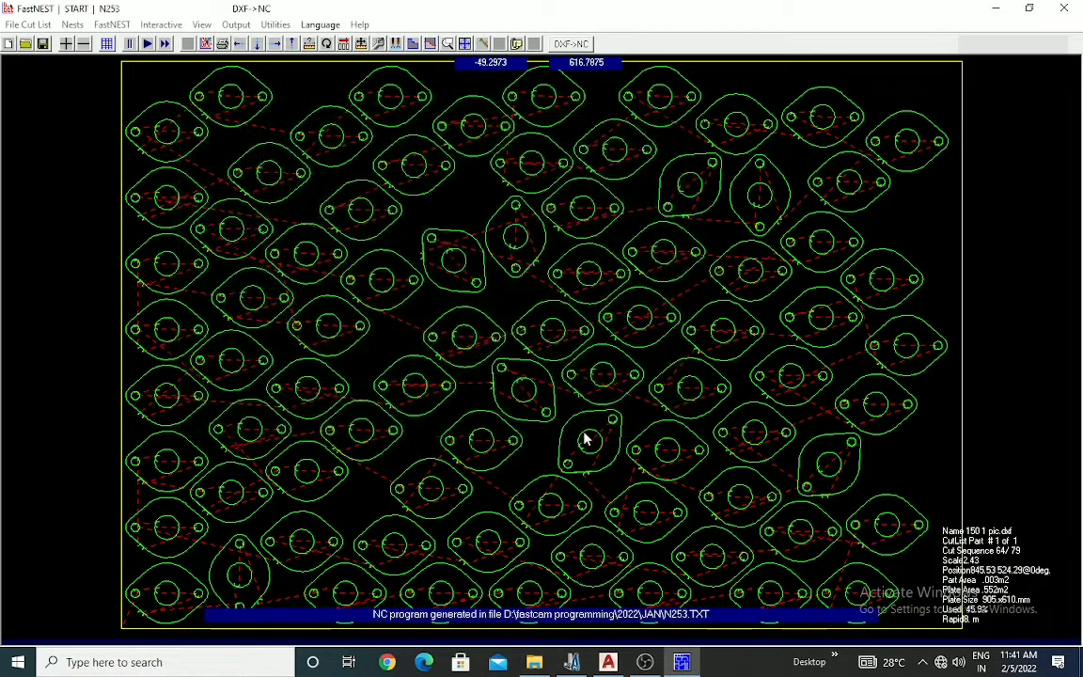
Verify N253.TXT in FastPLOT and open its code in the NC Editor
key(Escape)
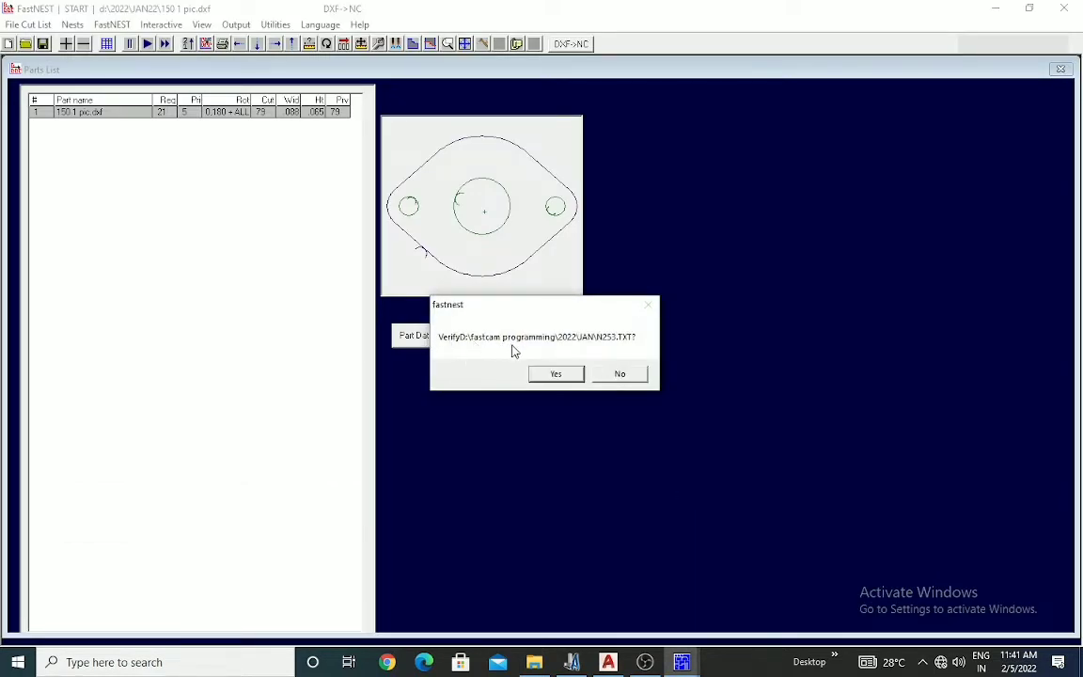
click(558, 374)
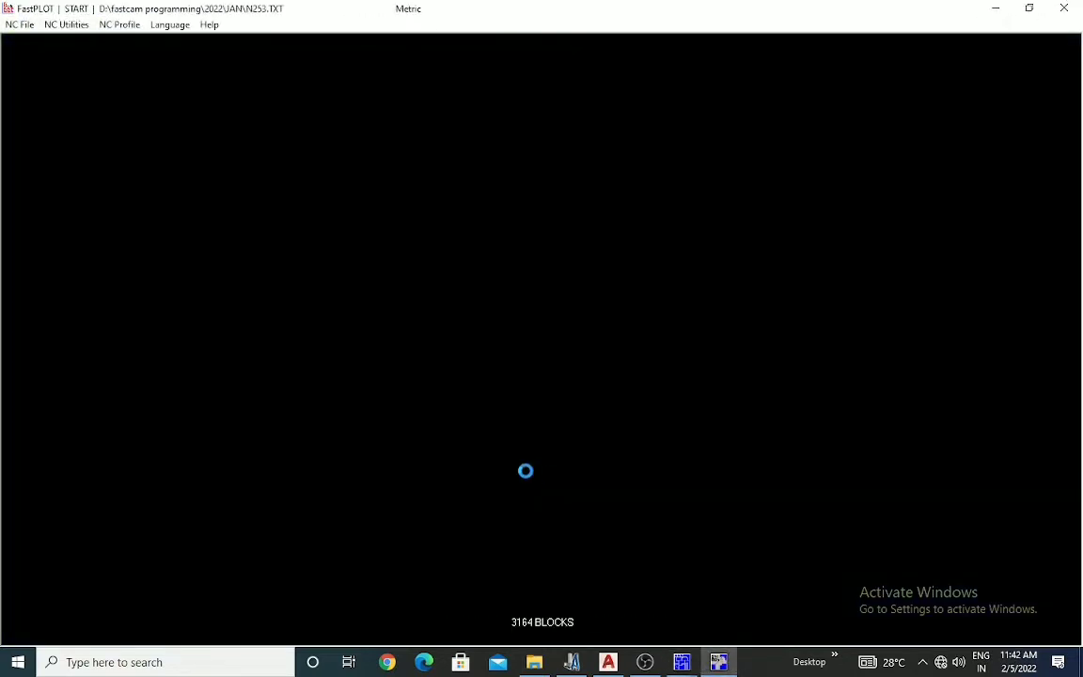
click(523, 447)
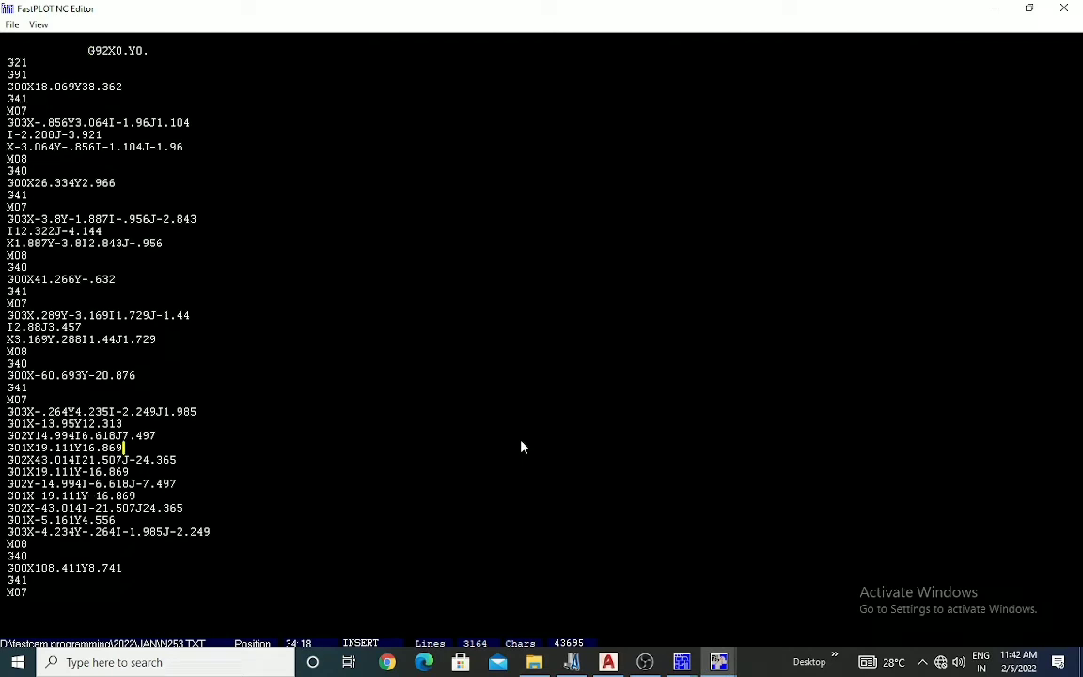
Remove the blank spaces before G92X0.Y0. in the program's first line and leave the NC Editor to show the plot
key(Up)
key(Up)
key(Up)
key(Up)
key(Up)
key(Up)
key(Up)
key(Up)
key(Up)
key(Up)
key(Up)
key(Up)
key(Up)
key(Up)
key(Up)
key(Up)
key(Up)
key(Up)
key(Up)
key(Up)
click(89, 50)
key(BackSpace)
key(BackSpace)
key(BackSpace)
key(BackSpace)
key(BackSpace)
key(BackSpace)
key(BackSpace)
key(BackSpace)
key(BackSpace)
key(BackSpace)
key(BackSpace)
key(BackSpace)
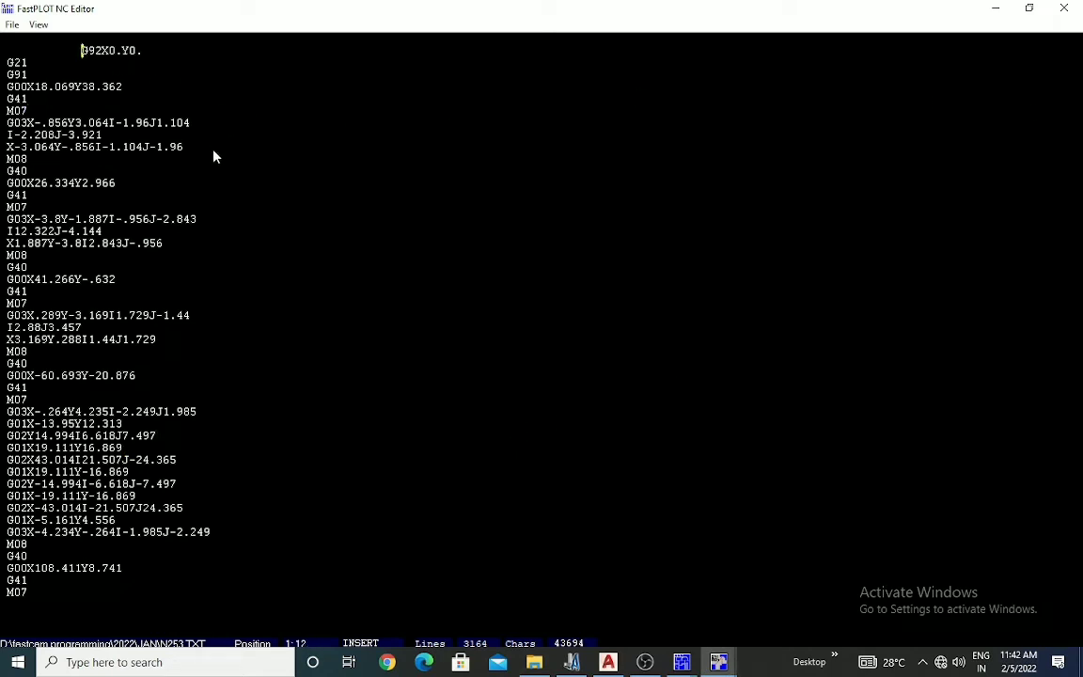
key(Down)
key(Down)
key(Down)
key(Down)
key(Down)
key(Down)
key(Down)
key(Down)
key(Down)
key(Down)
key(Down)
key(Down)
key(Down)
key(End)
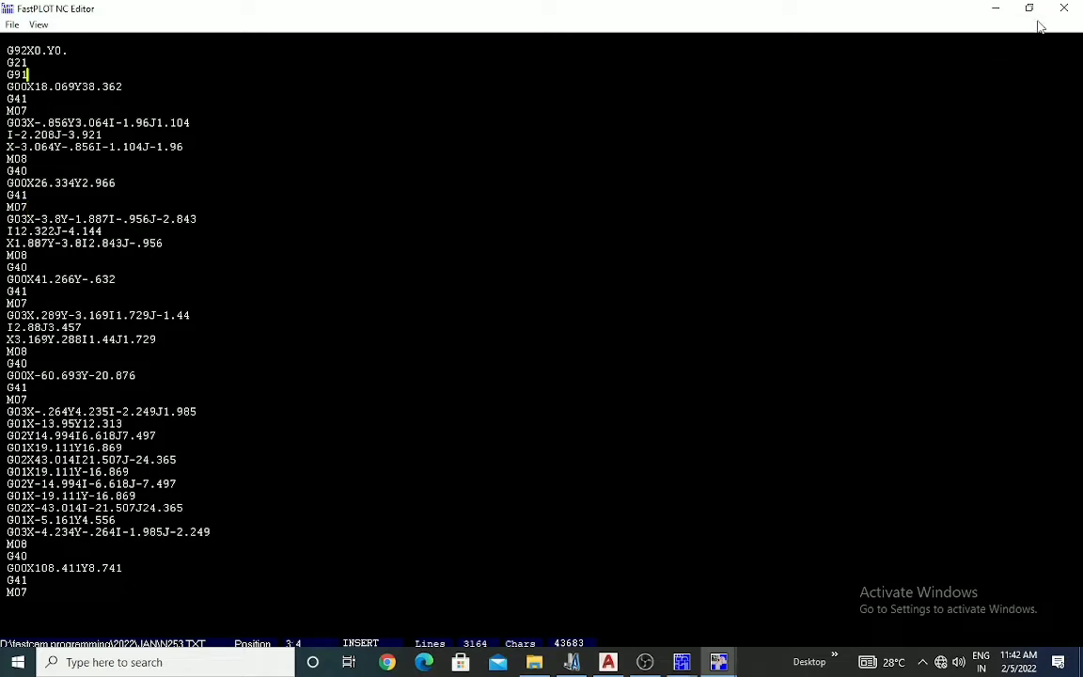
click(995, 9)
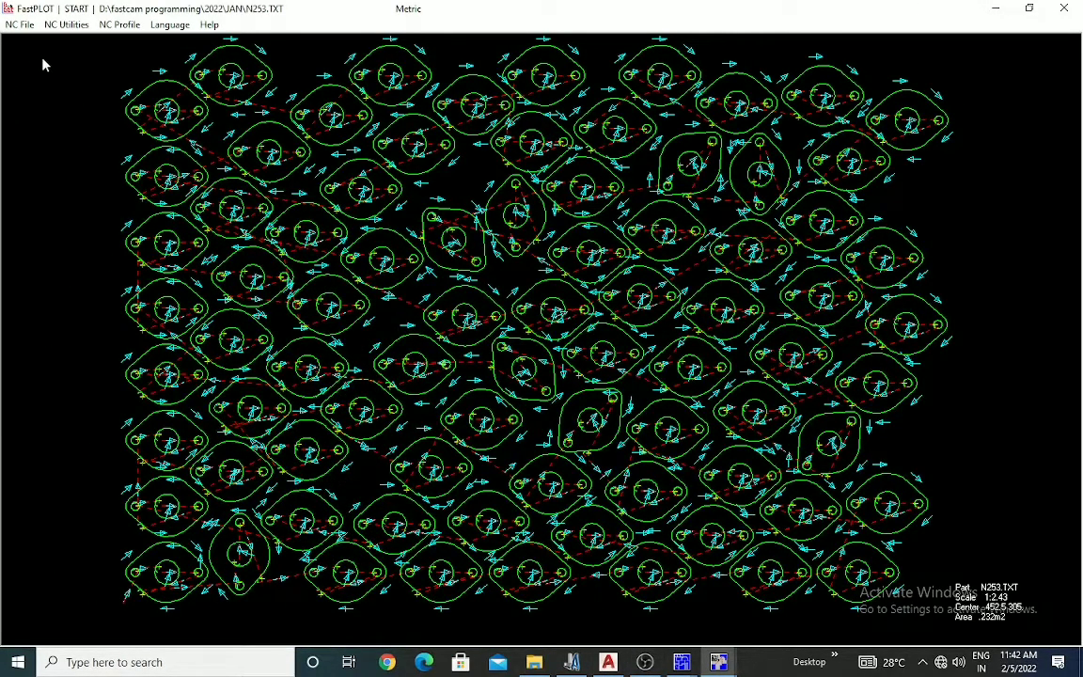
click(23, 25)
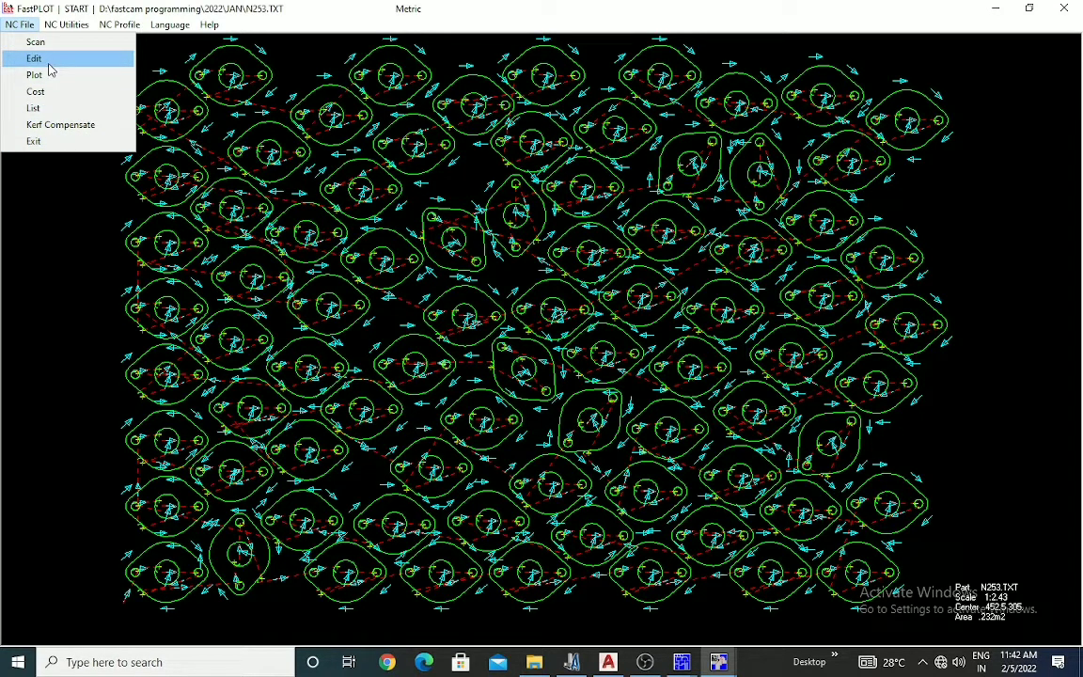
mouse_move(58, 31)
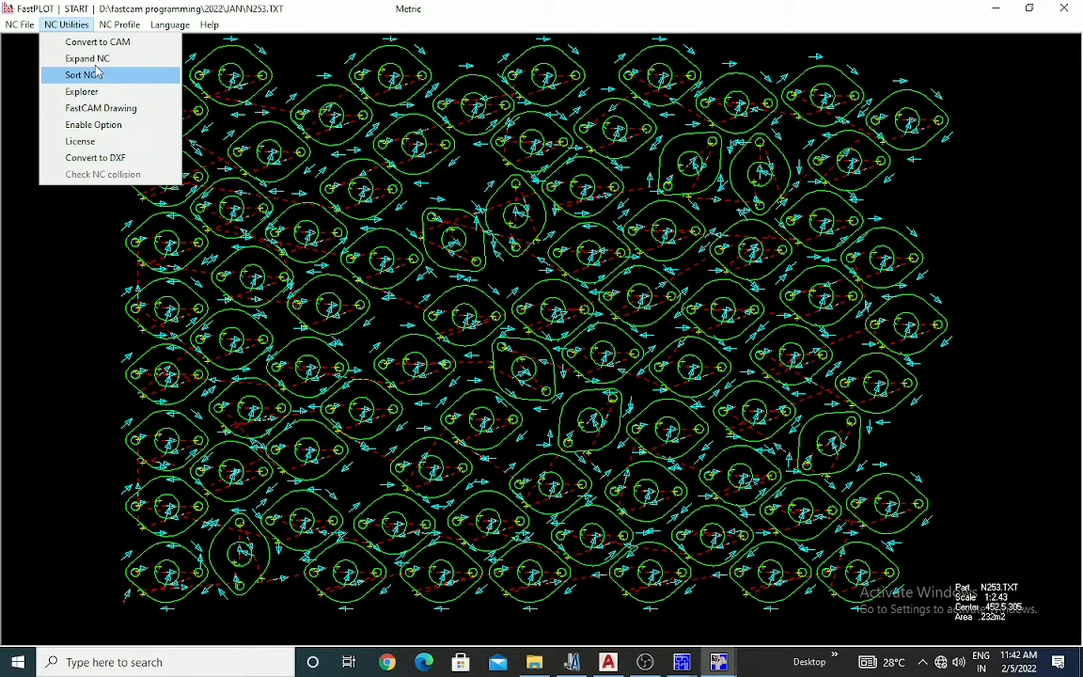
mouse_move(125, 29)
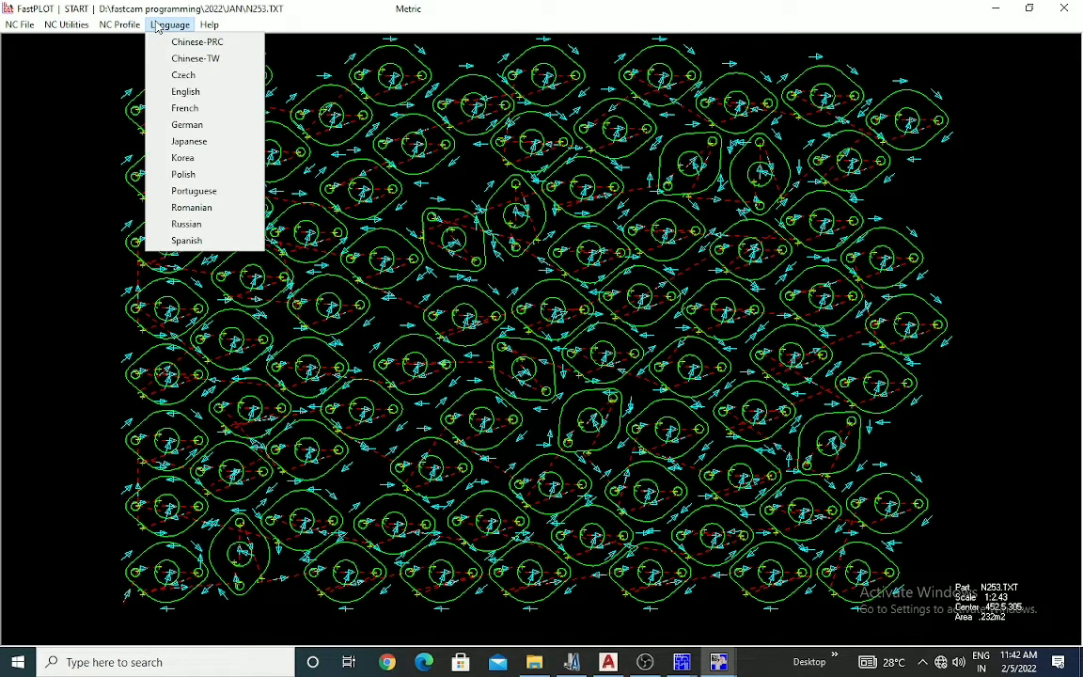
mouse_move(210, 31)
click(1047, 231)
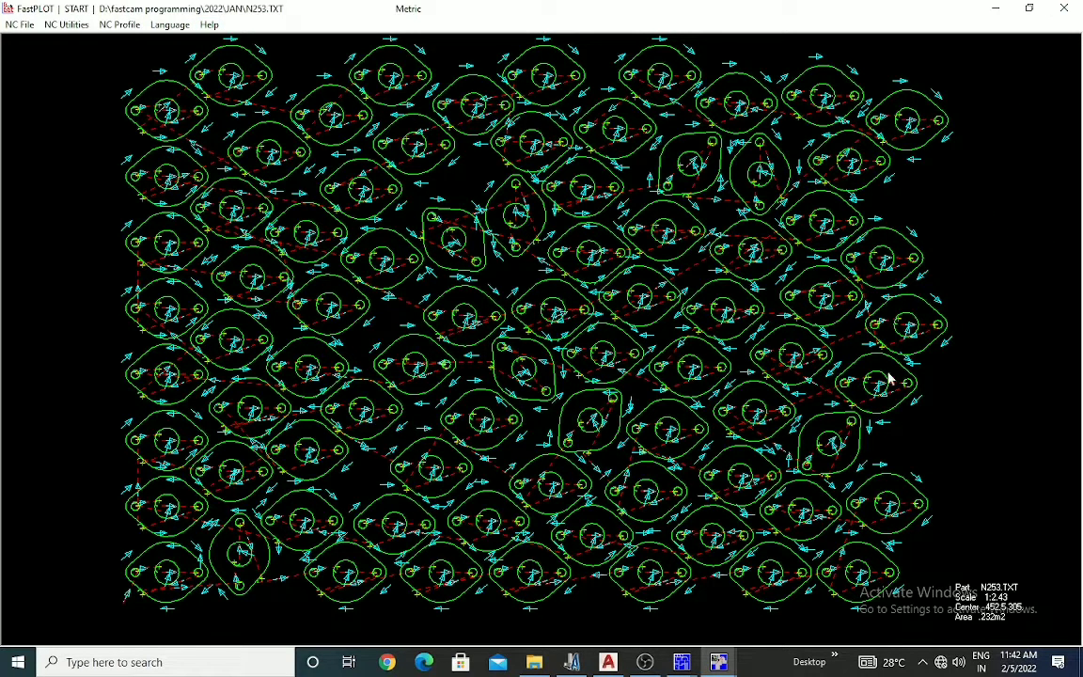
Switch to FastNEST, check the nest sheet in print preview, and leave it without printing
click(688, 660)
click(766, 588)
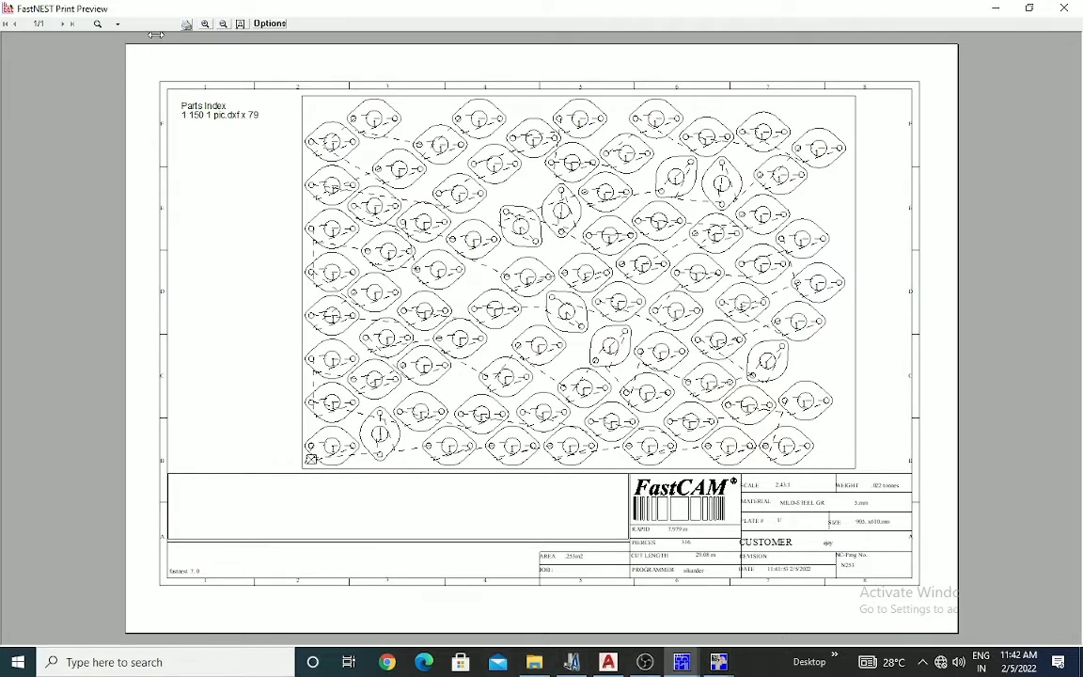
click(186, 25)
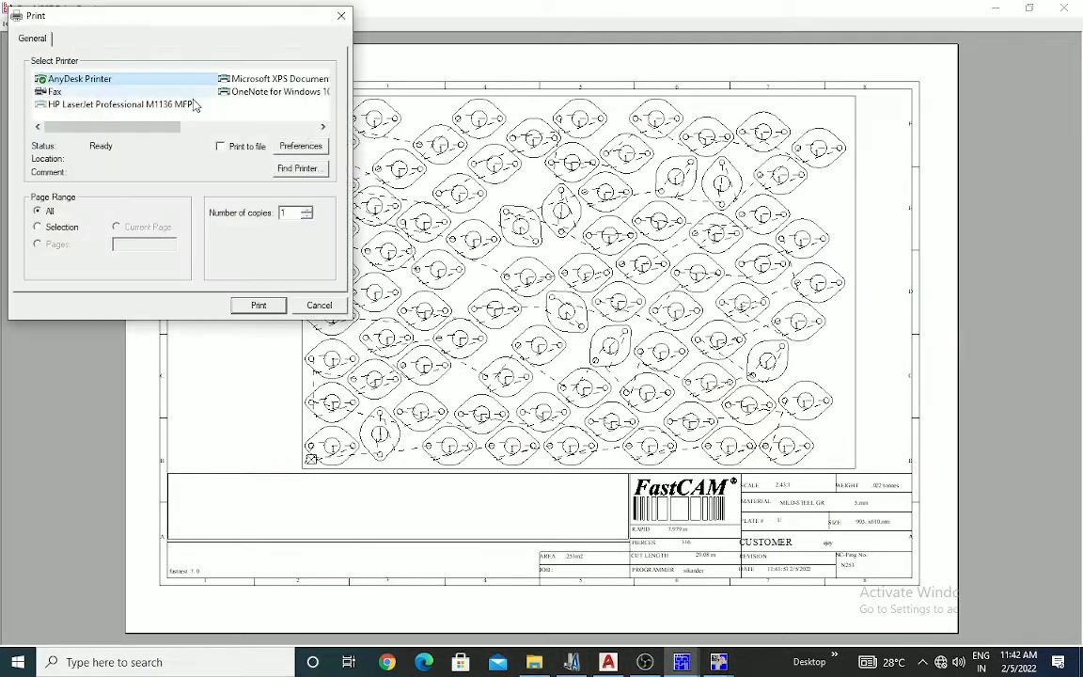
click(319, 305)
click(1000, 8)
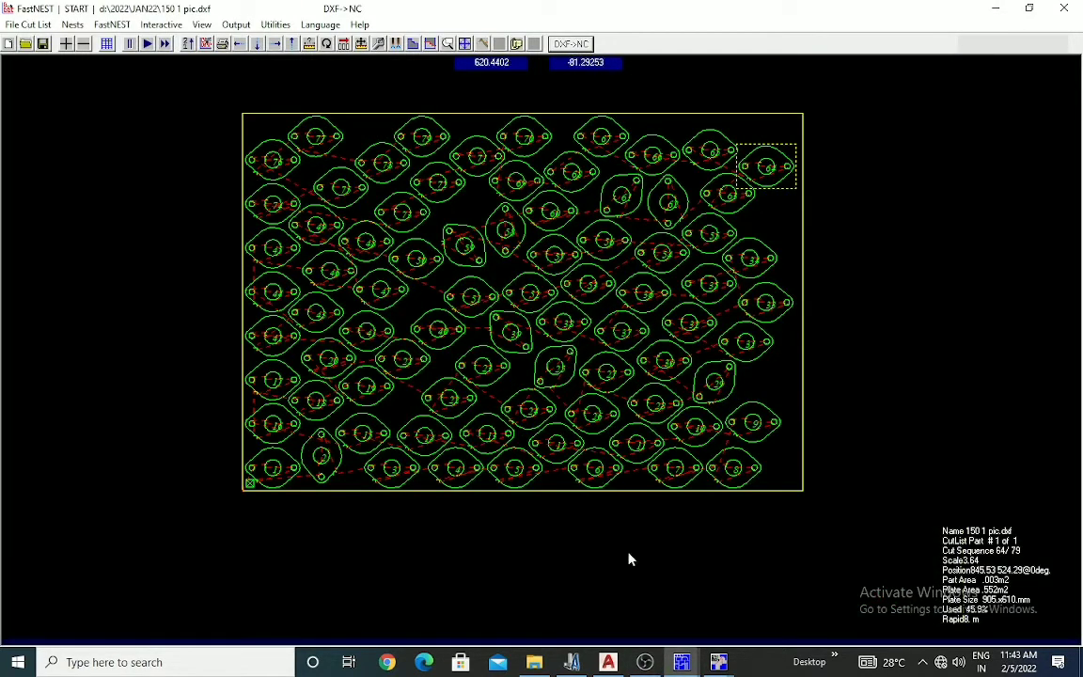
Minimize the FastNEST, FastPLOT and FastCAM folder windows to show the desktop
mouse_move(656, 671)
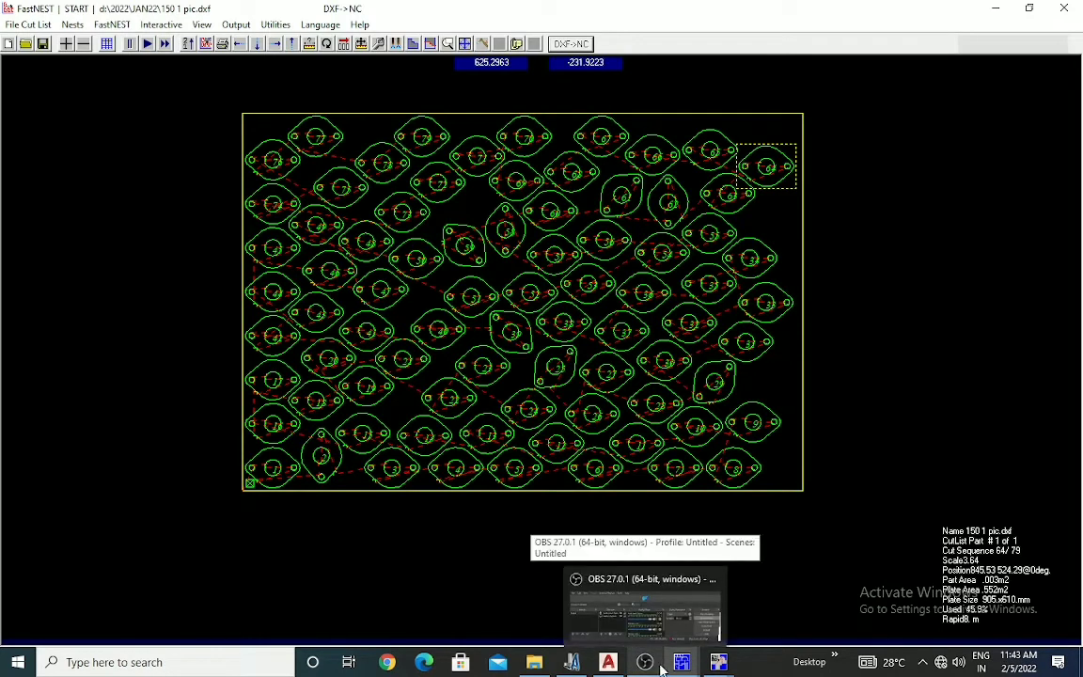
click(555, 443)
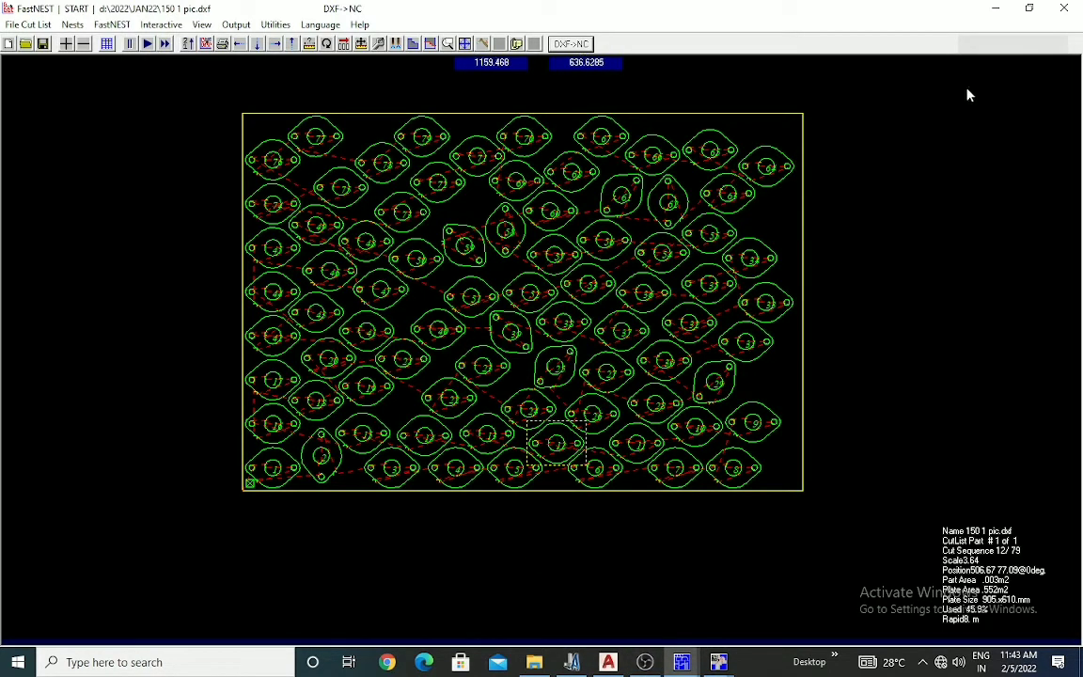
click(1001, 8)
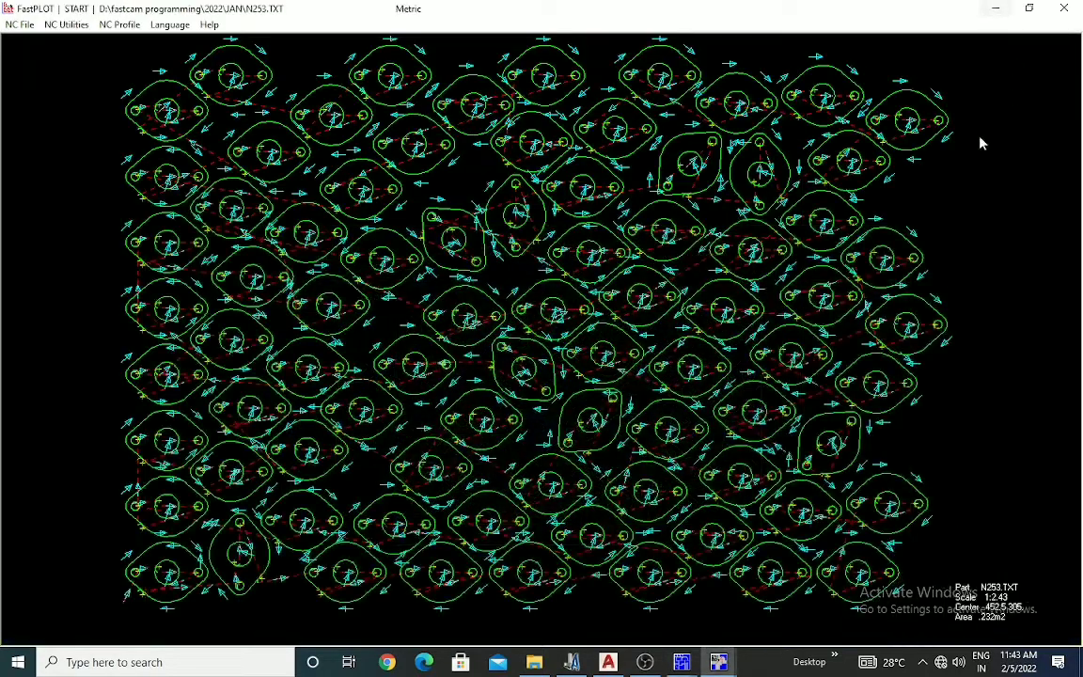
click(998, 9)
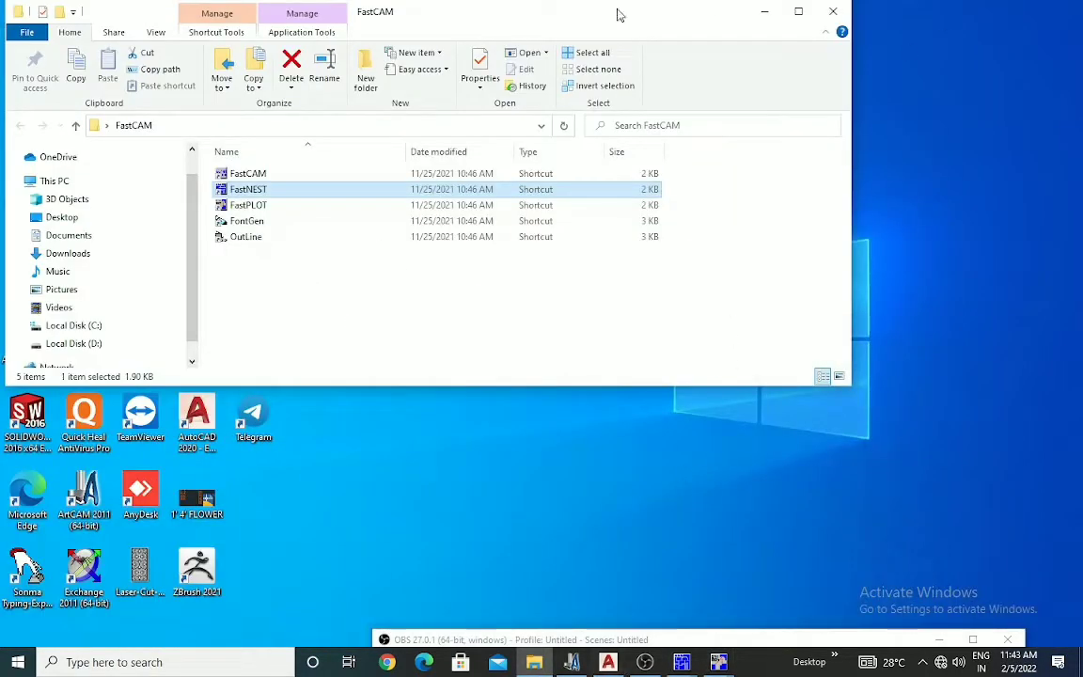
click(763, 11)
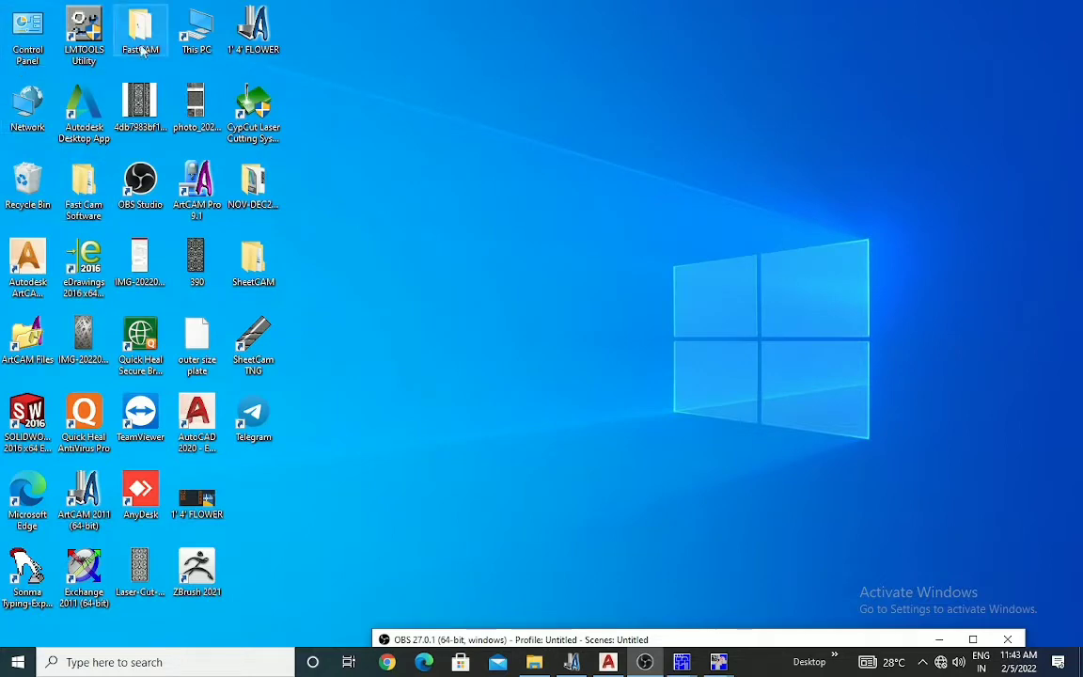
Open the folder D:\fastcam programming\2022\JAN in File Explorer and select the N253 text file
double_click(197, 29)
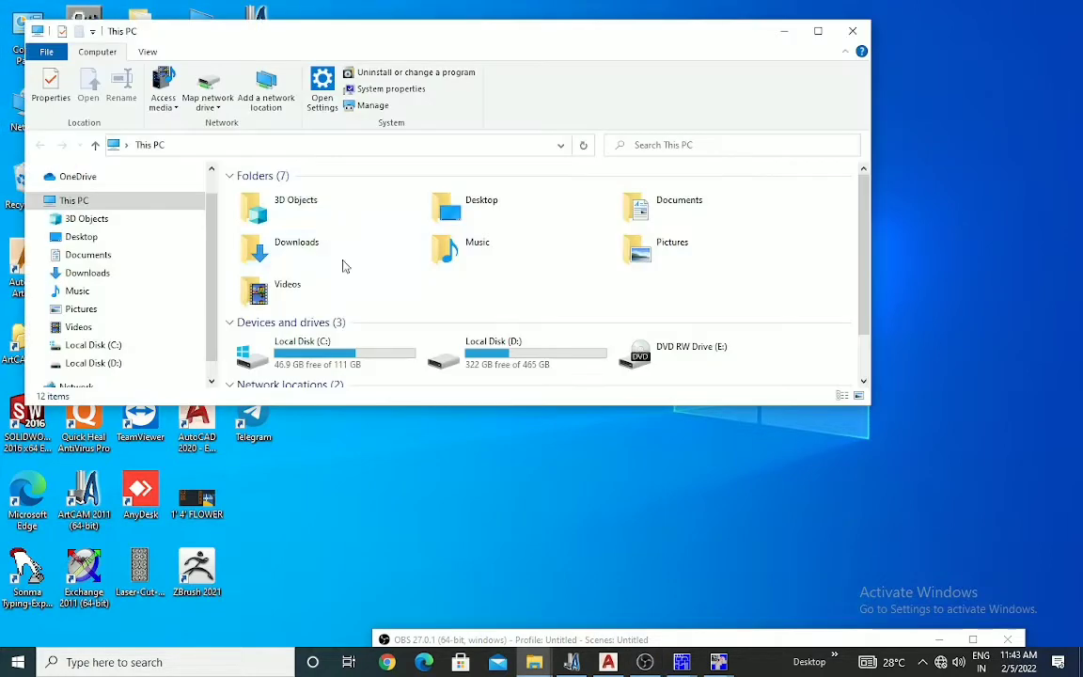
double_click(512, 355)
click(316, 383)
double_click(316, 385)
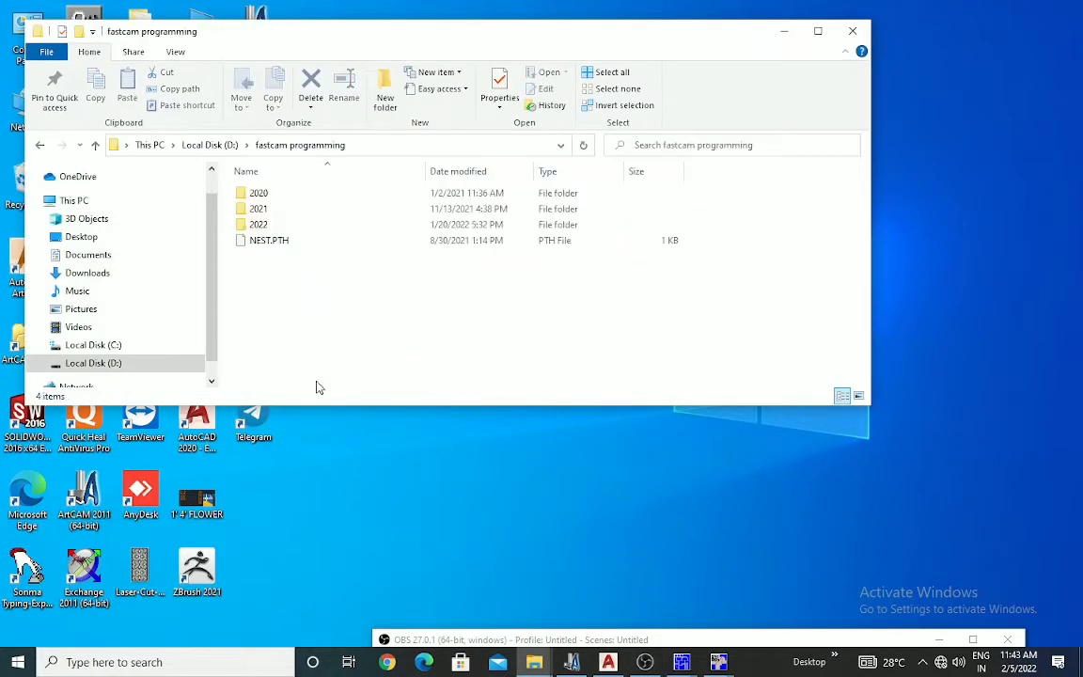
double_click(273, 226)
double_click(259, 200)
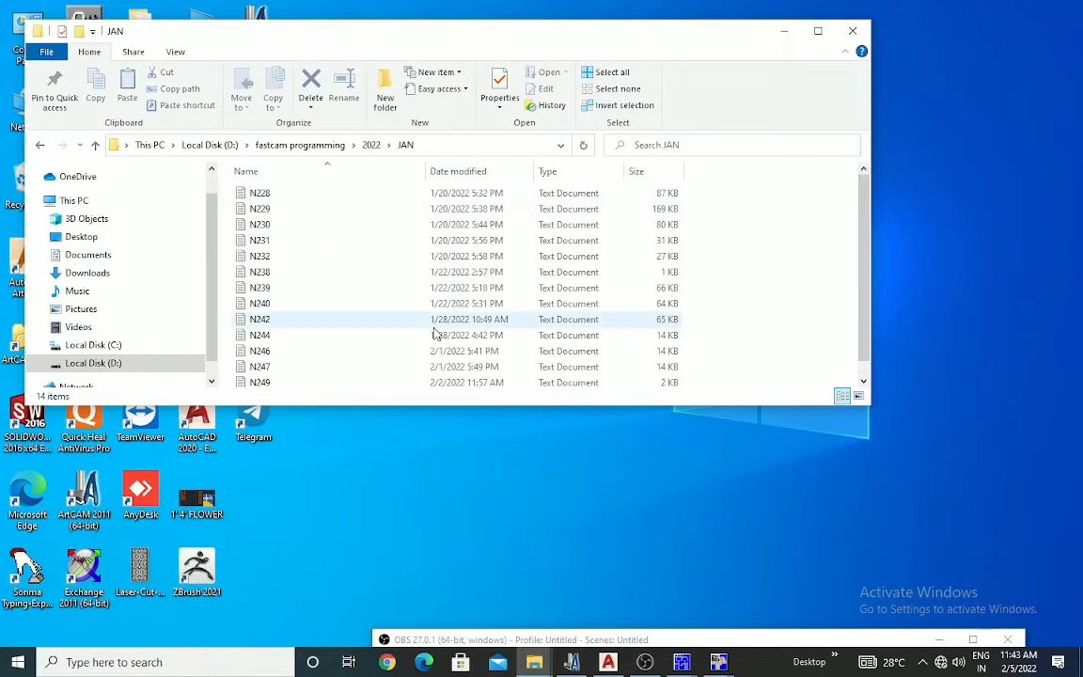
click(277, 383)
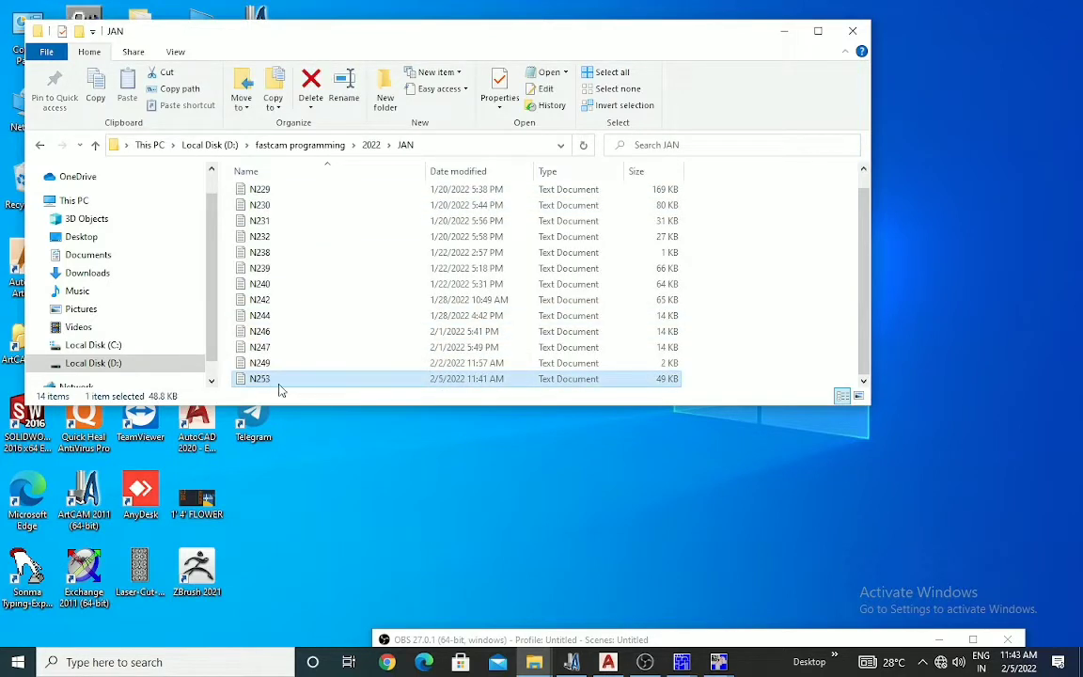
Check the Send to destinations available for N253 without sending it, and minimize the JAN folder window
right_click(323, 383)
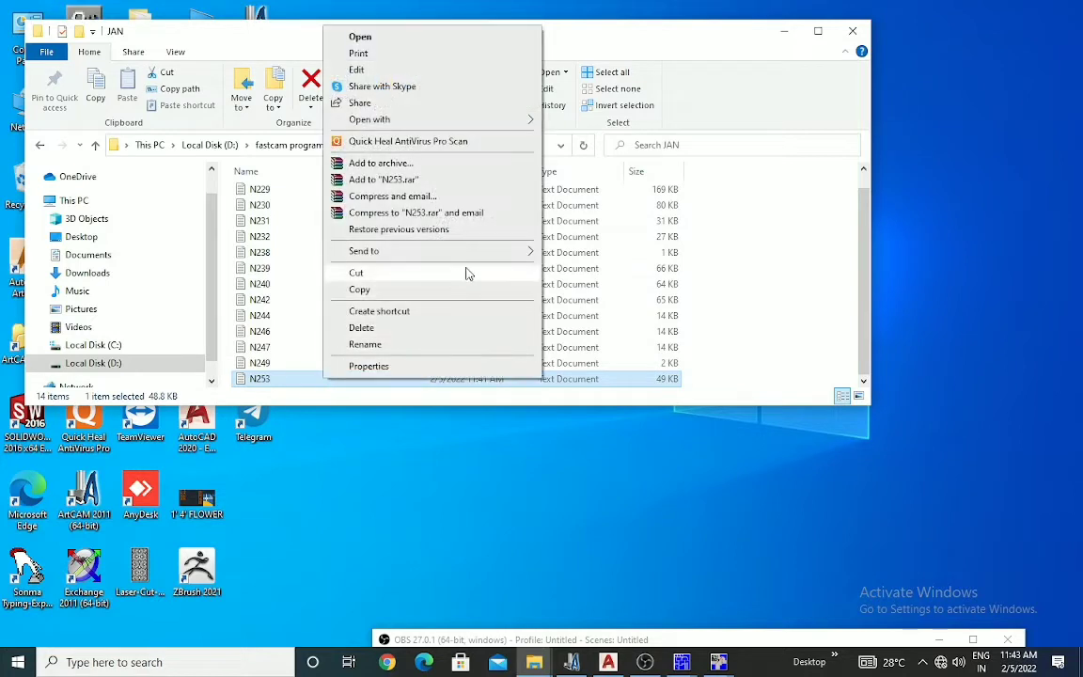
mouse_move(509, 254)
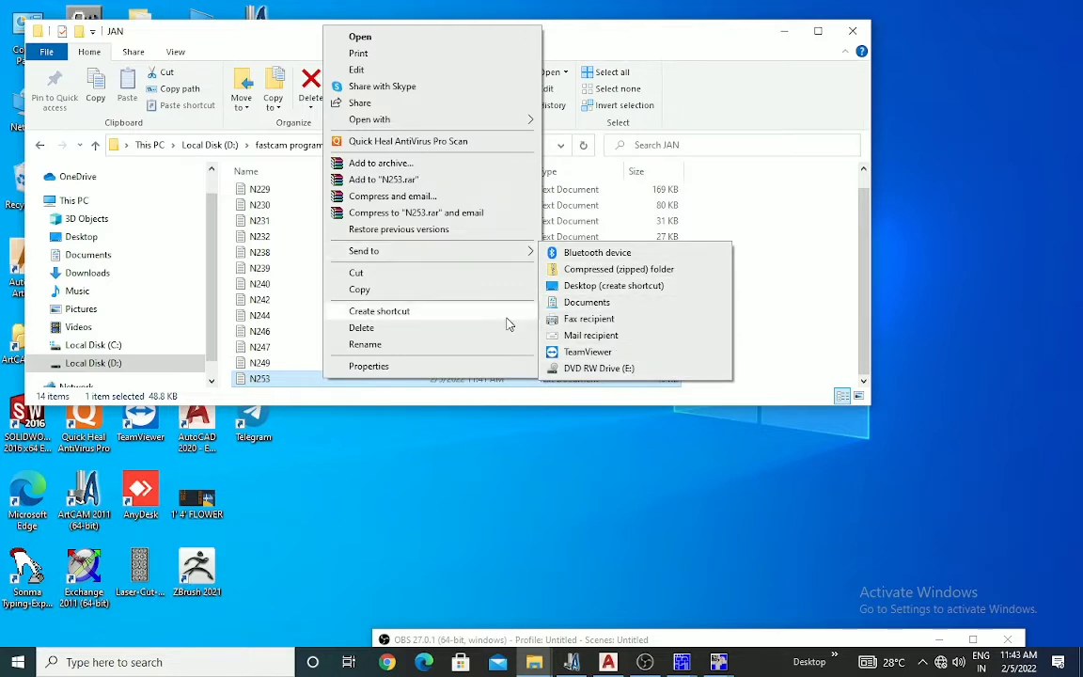
click(940, 339)
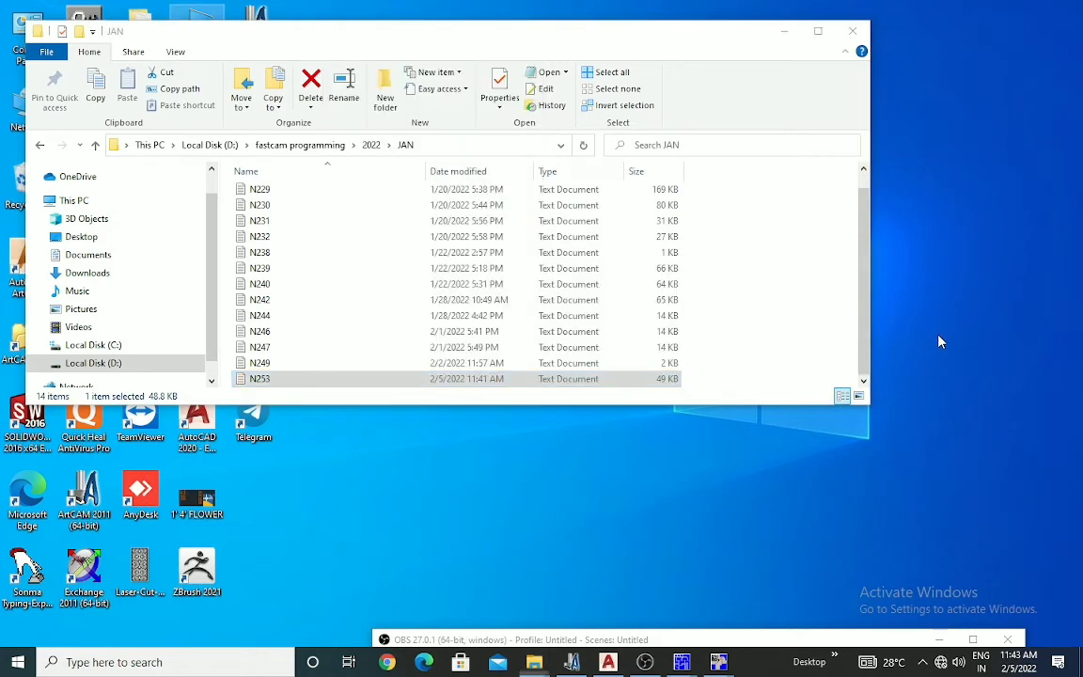
click(784, 31)
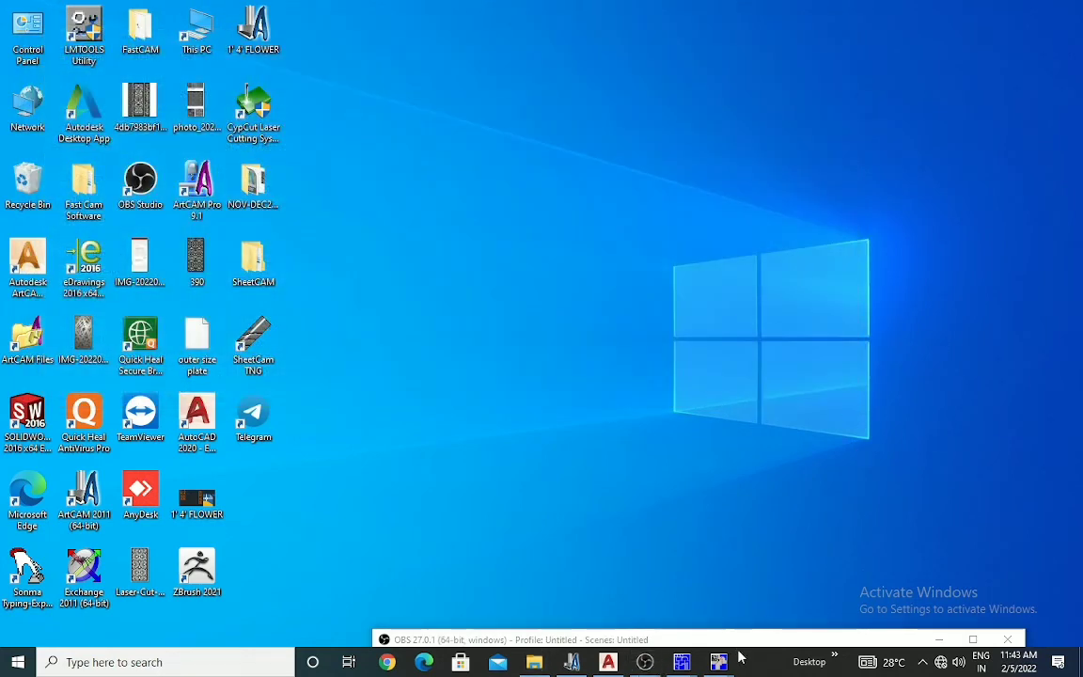